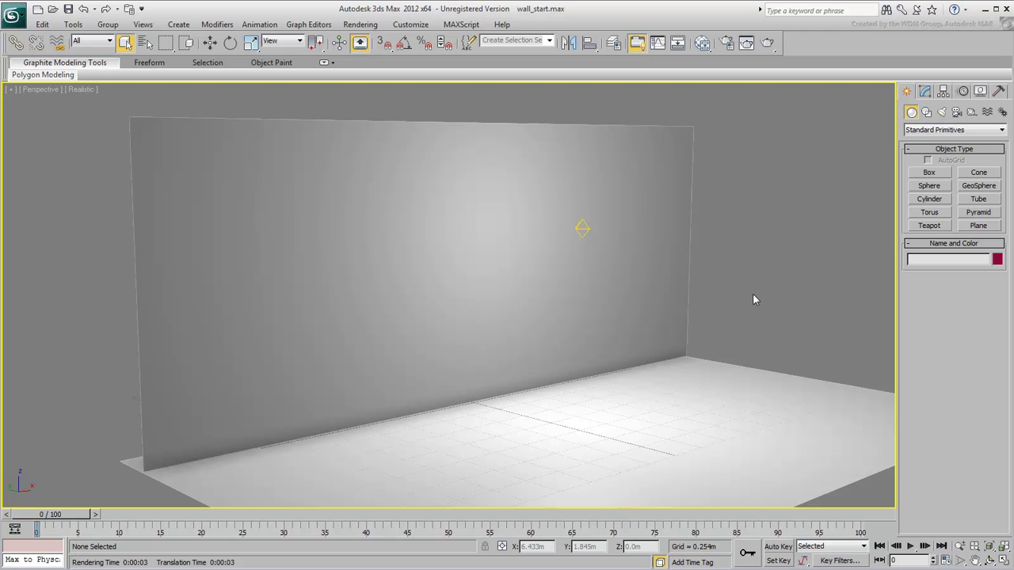
Step: In Slate, connect a Bitmap loading Wall-Diff.jpg to the Wall material's Diffuse Color
click(702, 42)
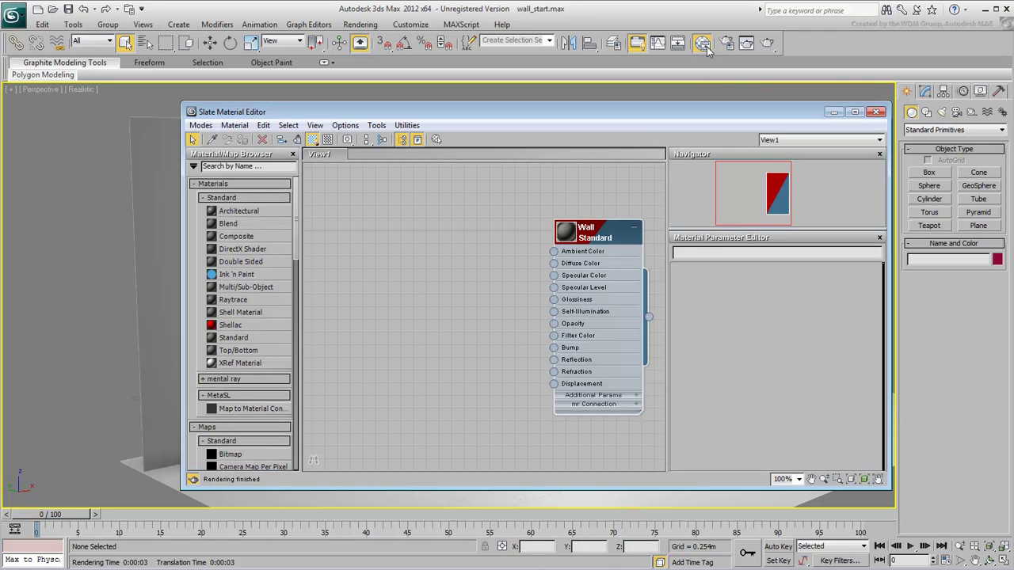
drag(554, 263, 473, 266)
mouse_move(492, 270)
click(560, 269)
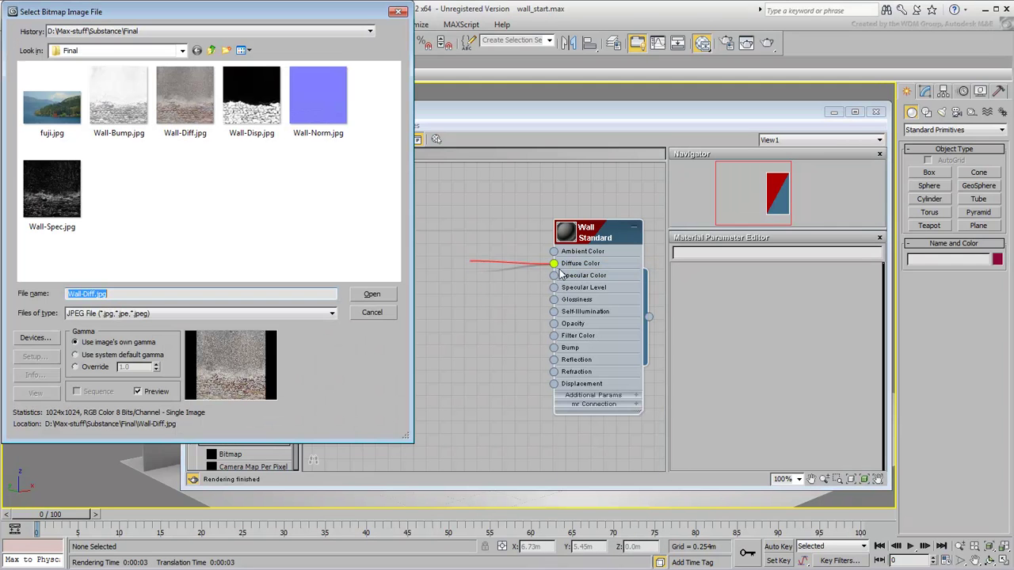
double_click(179, 109)
click(378, 299)
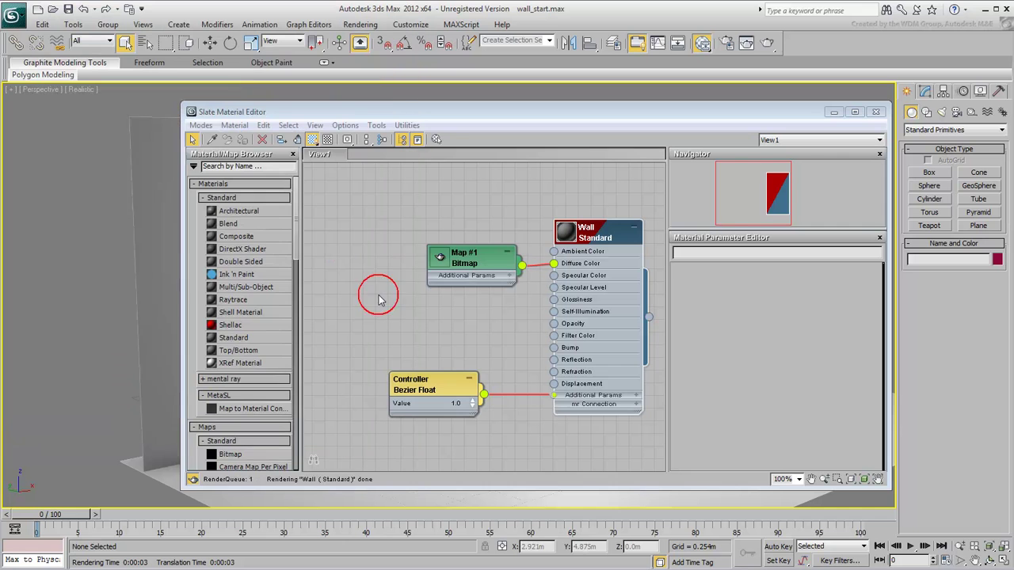
drag(485, 264, 447, 239)
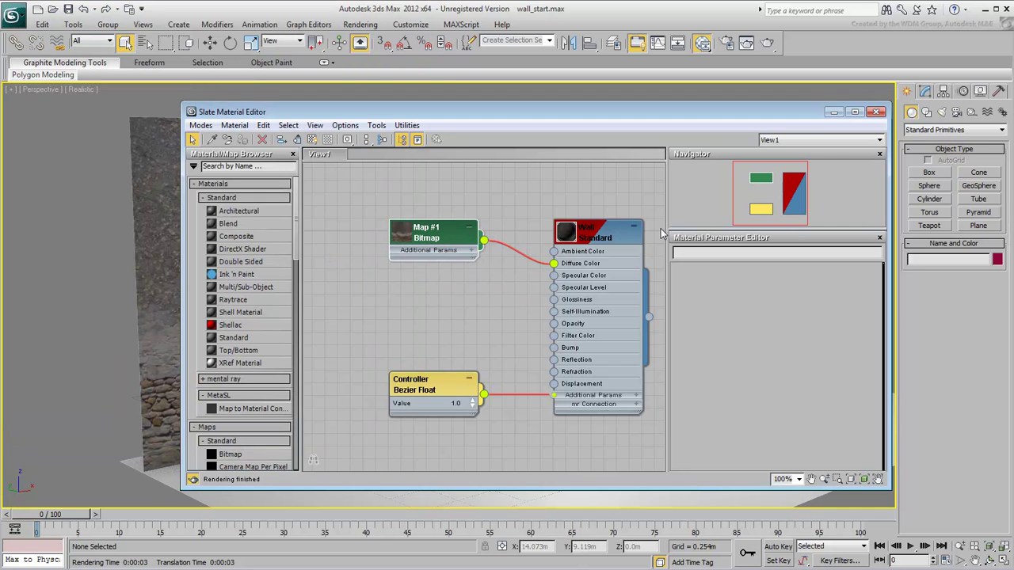
Step: Render the stone-textured wall, then zoom and pan closer and render again
click(876, 112)
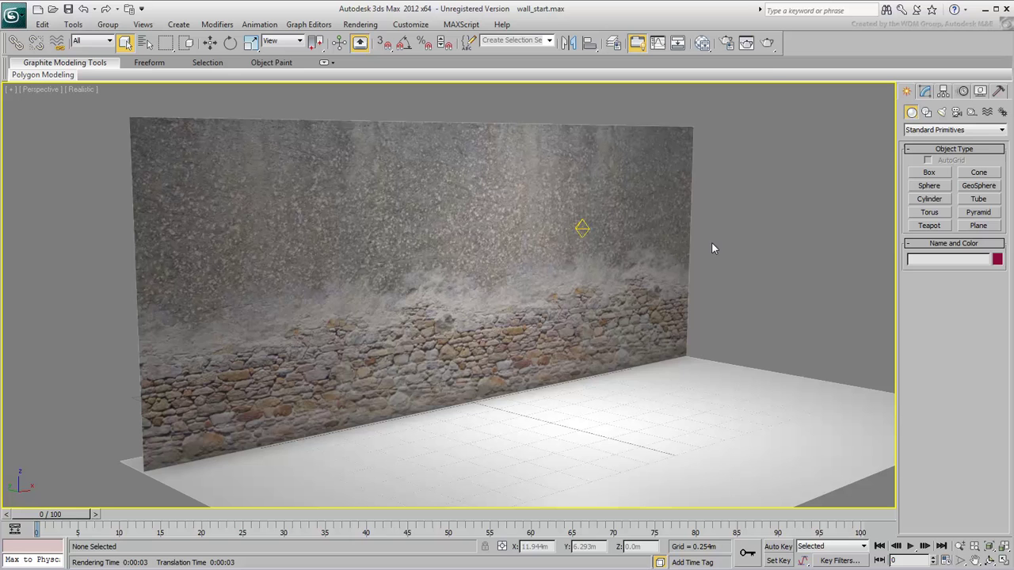
click(766, 44)
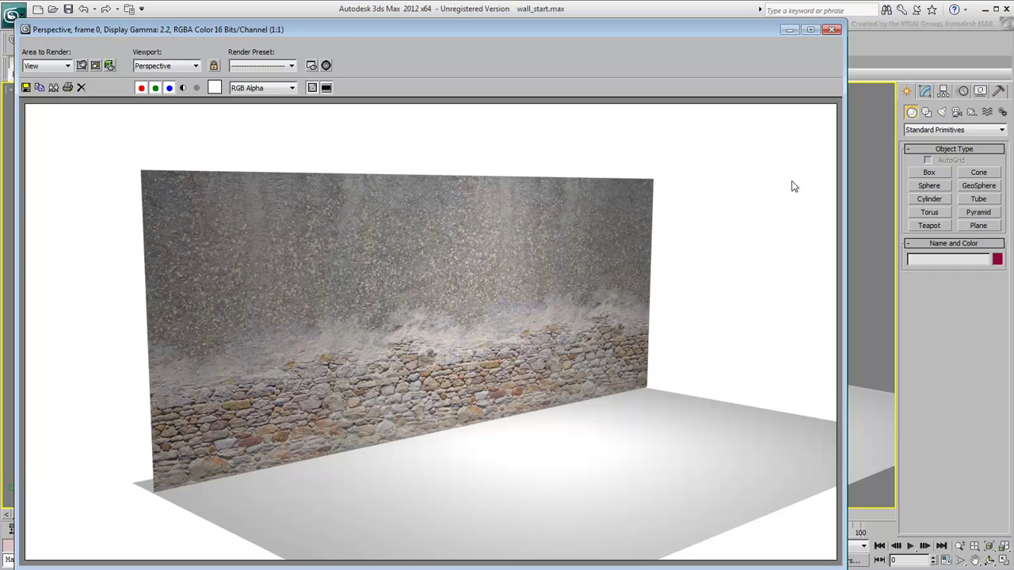
click(830, 29)
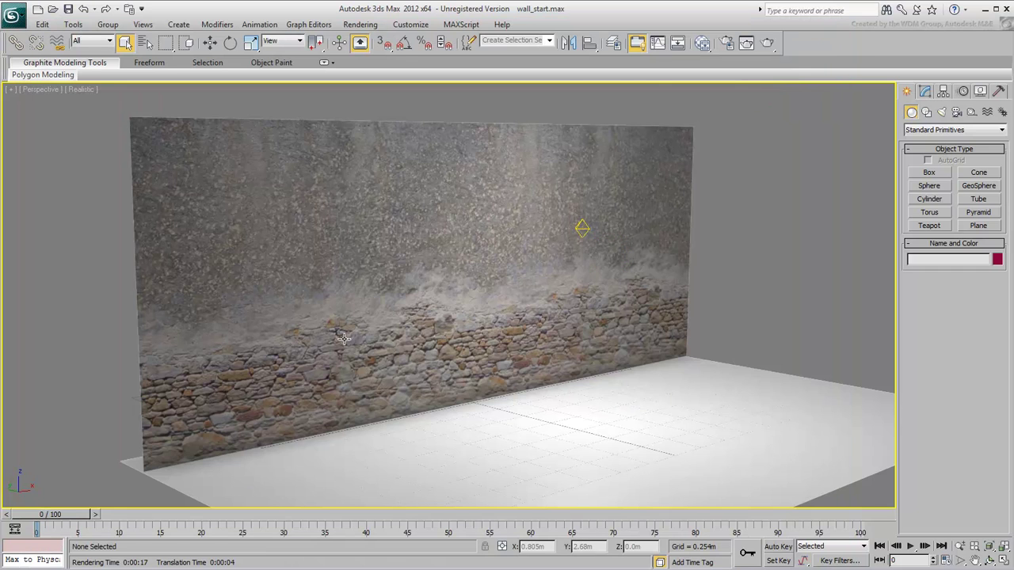
scroll(344, 339, up, 3)
mouse_move(340, 348)
middle_down()
mouse_move(335, 369)
mouse_move(344, 368)
middle_up()
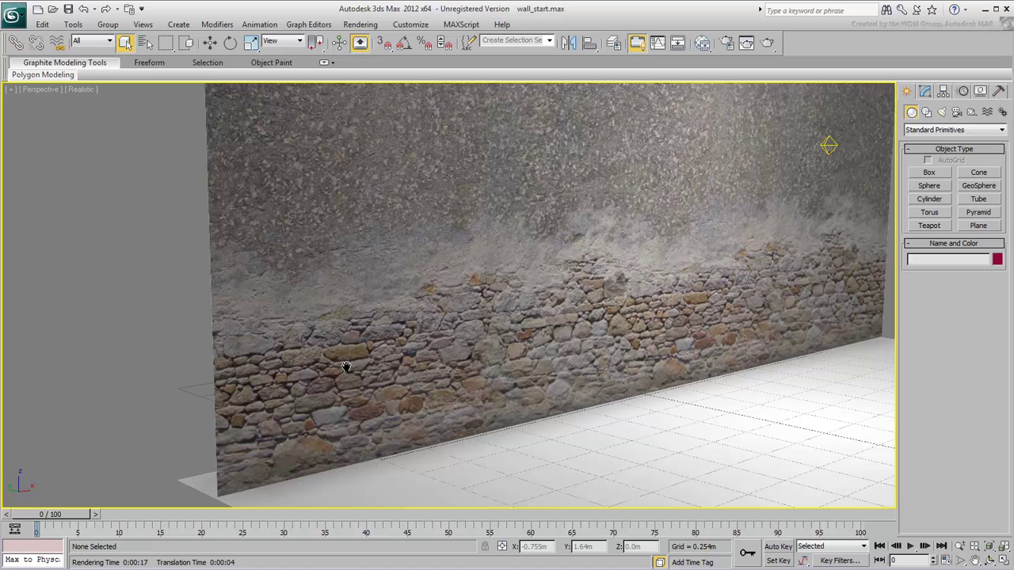
click(764, 45)
Step: Connect a Bitmap loading Wall-Bump.jpg to the Wall material's Bump input
click(703, 44)
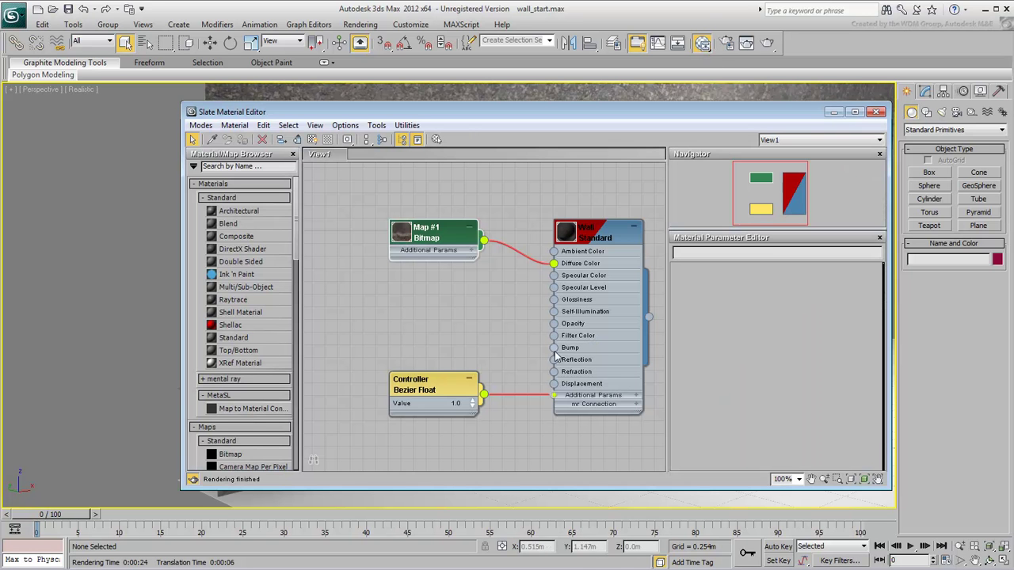
drag(553, 348, 475, 317)
mouse_move(547, 325)
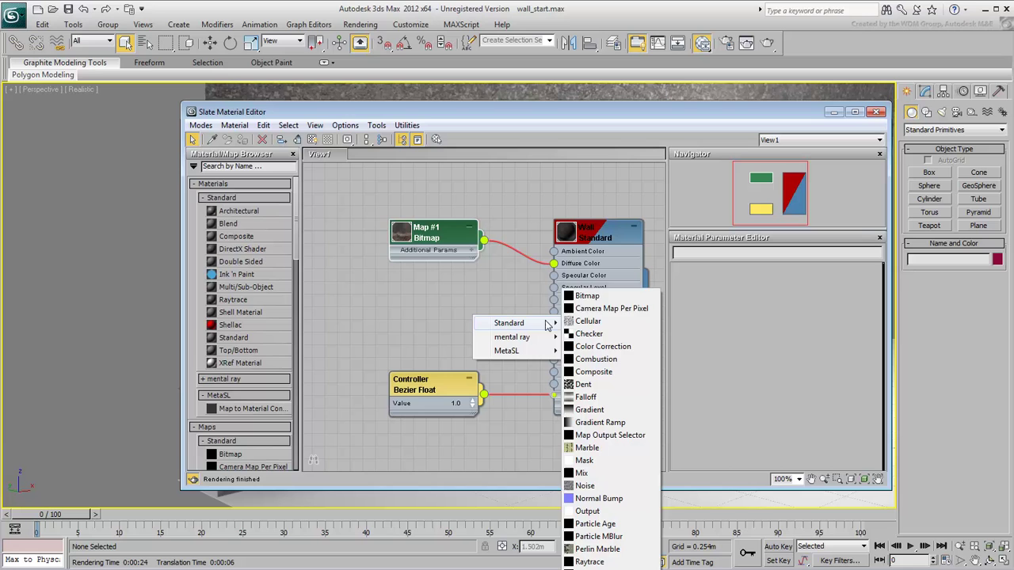
click(587, 296)
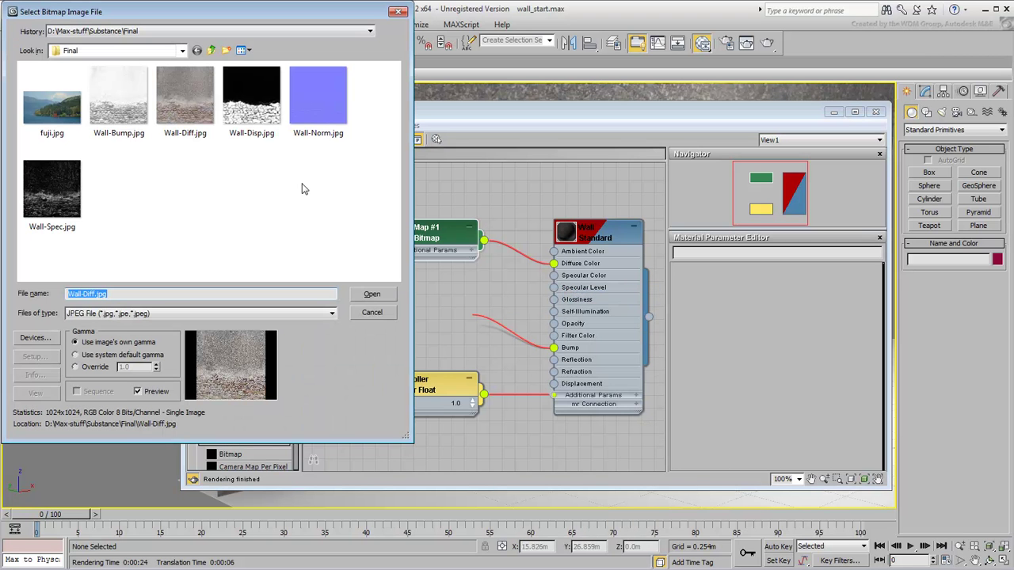
click(119, 111)
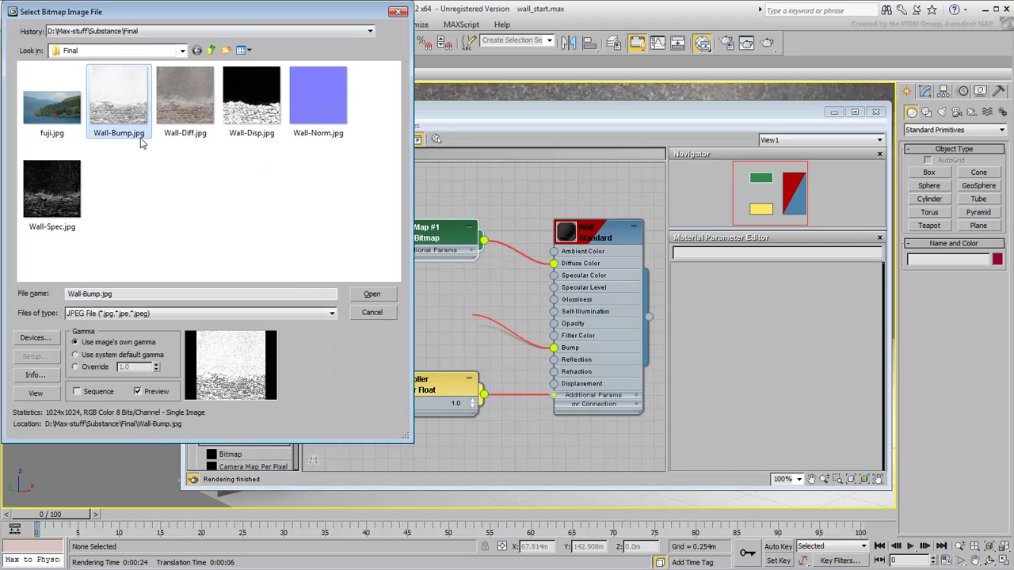
click(372, 294)
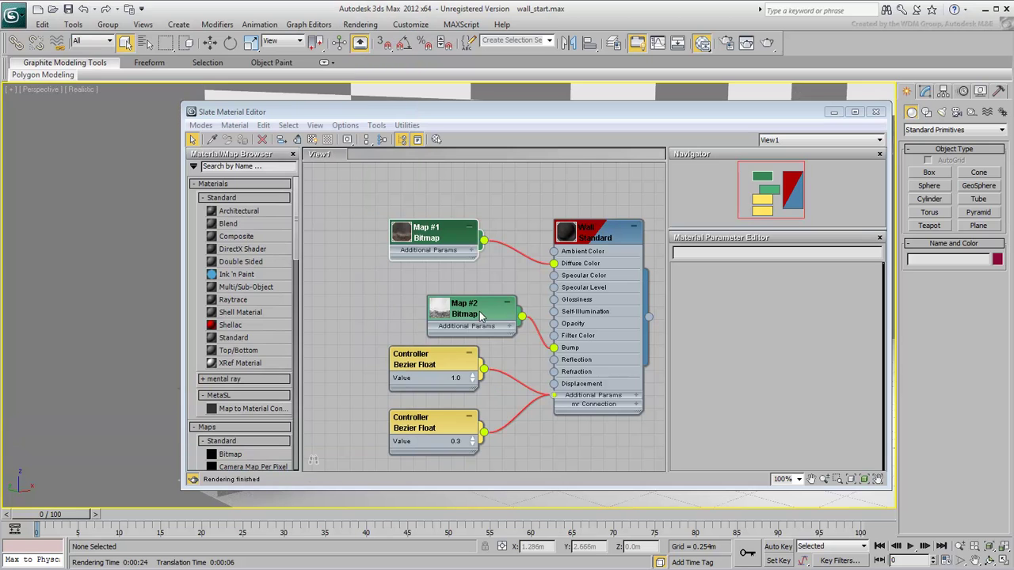
drag(458, 311, 406, 301)
Step: Expose the Wall node's Diffuse Color Amount and Bump Amount inputs and render the bumped wall
click(590, 396)
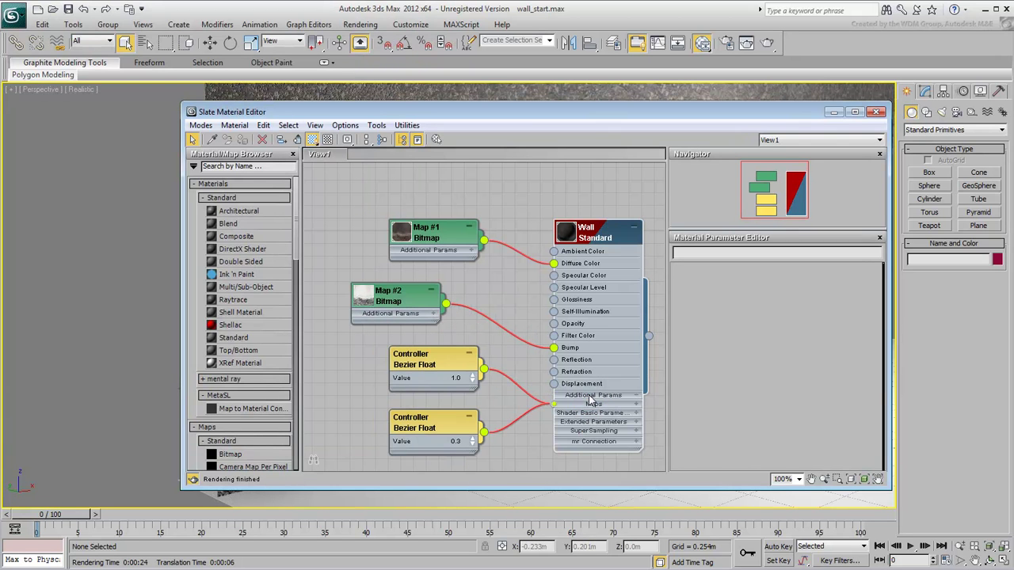
click(590, 404)
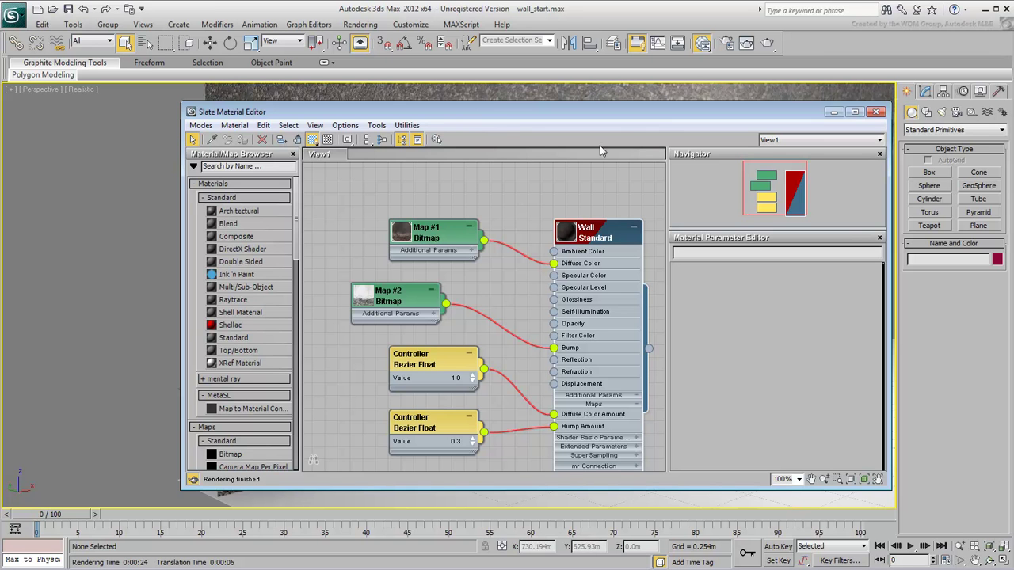
click(767, 42)
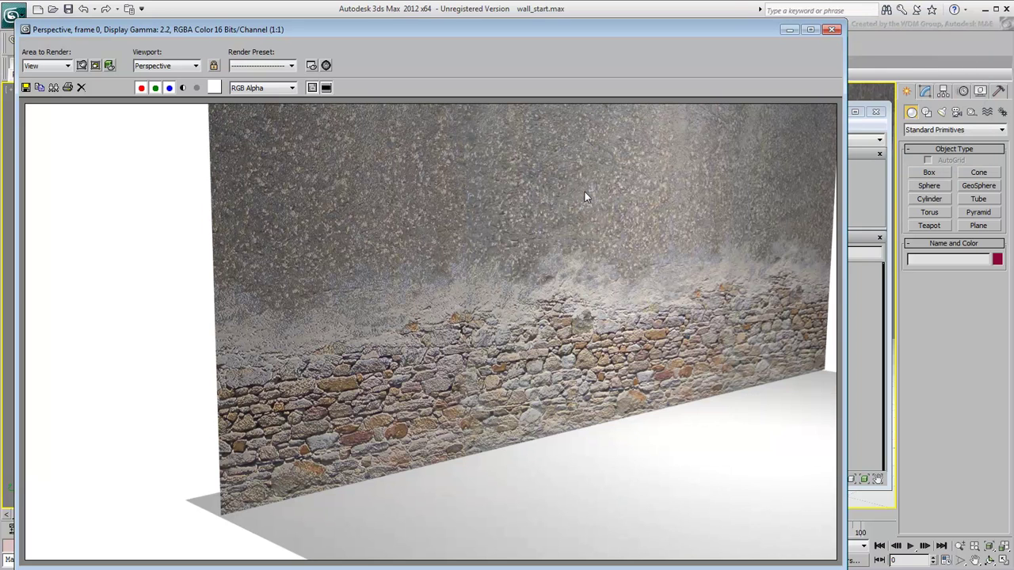
click(831, 29)
Step: Change the Bump Amount from 0.3 to 0.1 and re-render the wall
double_click(454, 441)
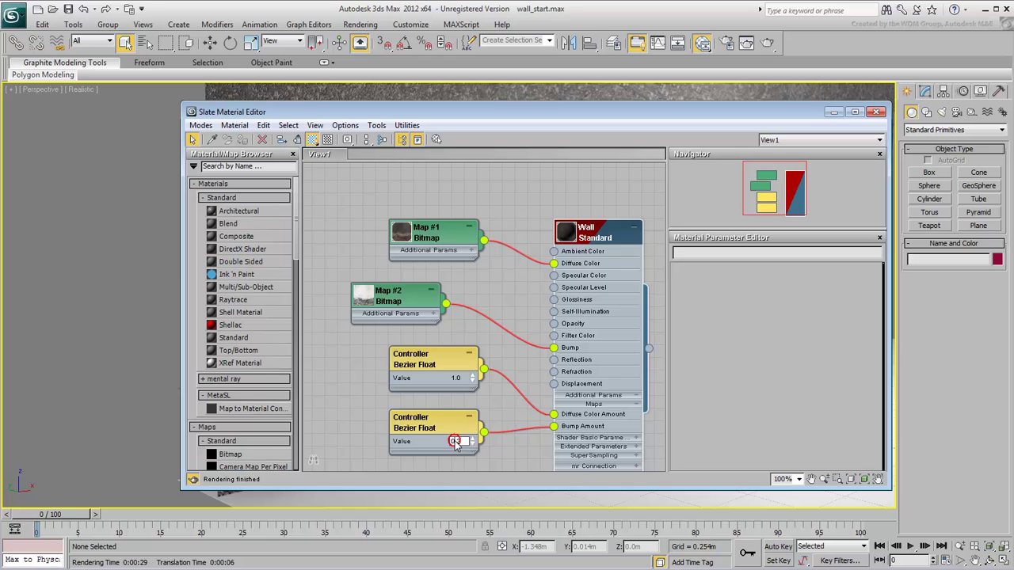
click(454, 441)
key(Return)
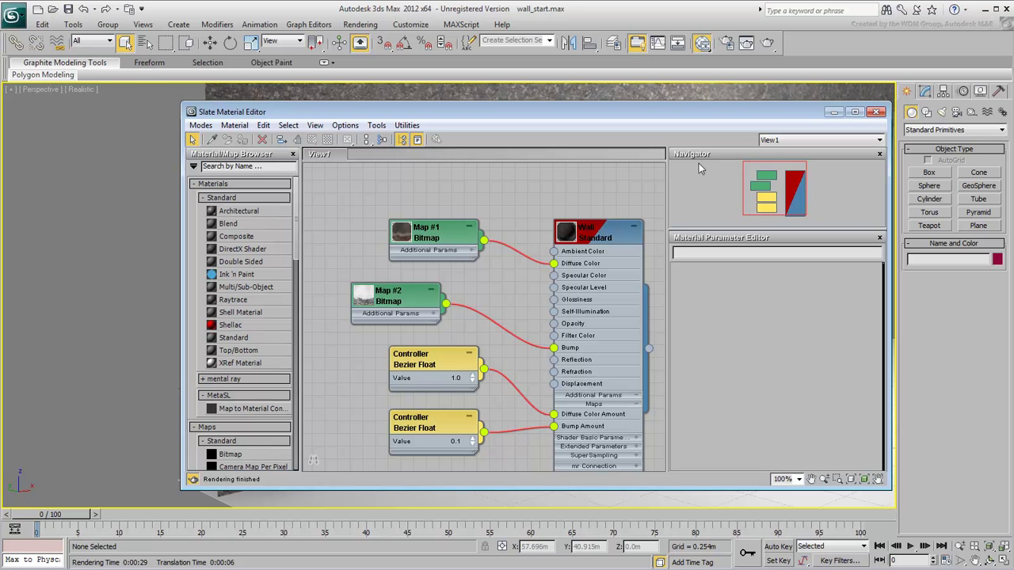
click(766, 44)
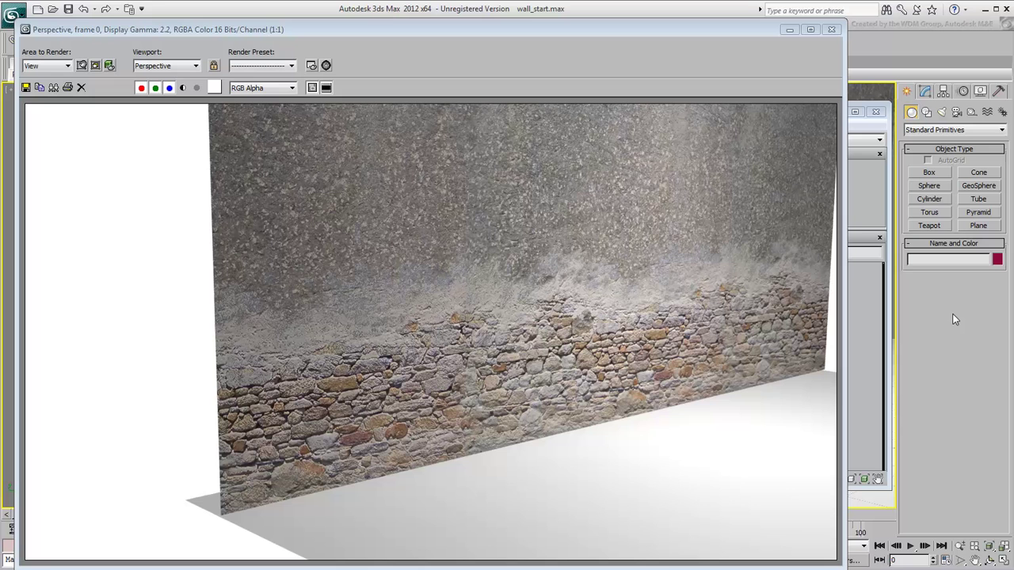
click(831, 30)
click(523, 331)
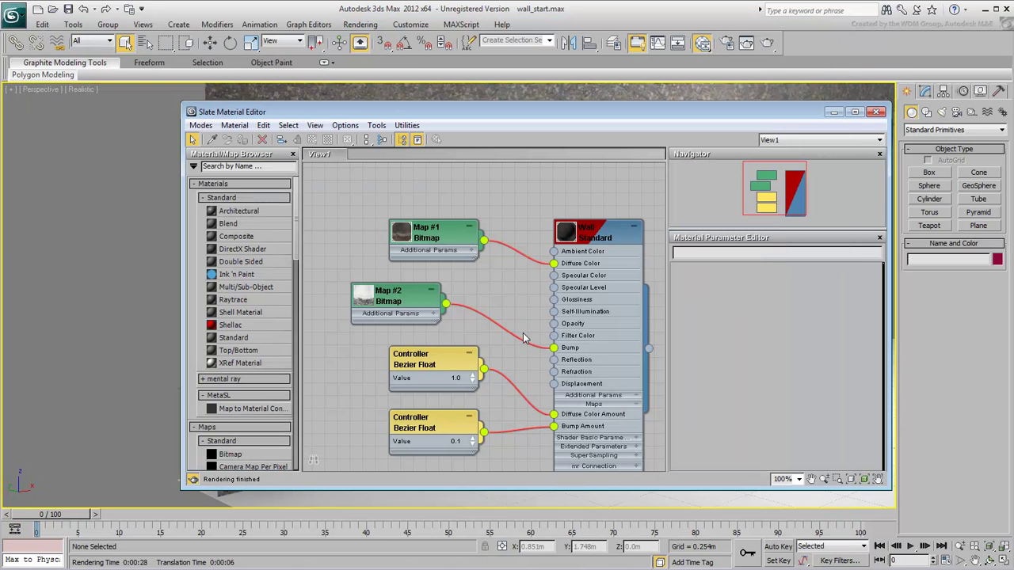
Step: Replace the Wall's direct bump bitmap with a Normal Bump map (Map #3) on the Bump input
drag(554, 348, 371, 315)
drag(439, 363, 427, 426)
drag(381, 320, 381, 384)
drag(554, 348, 487, 331)
mouse_move(499, 339)
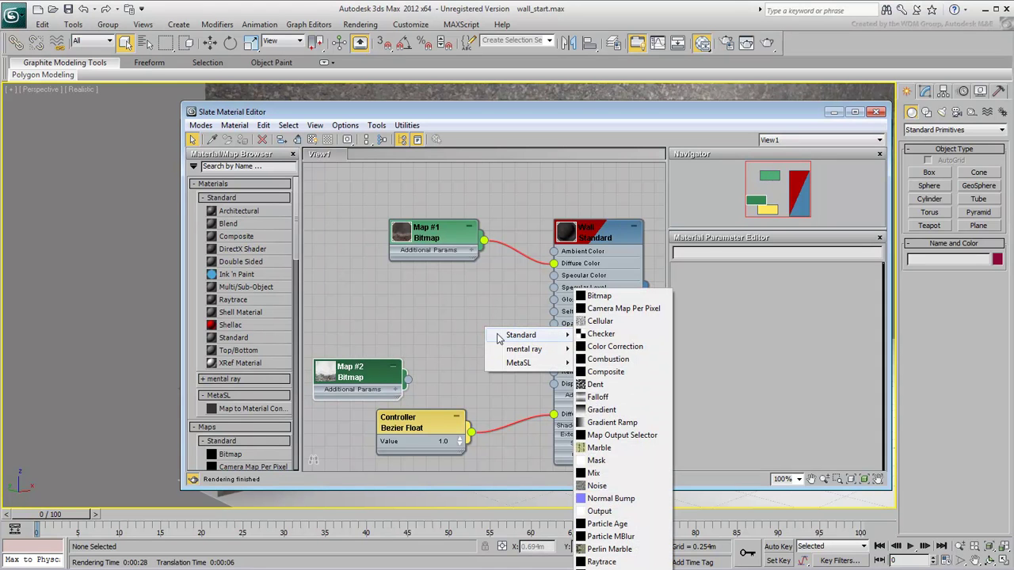
click(610, 498)
drag(481, 321, 401, 308)
Step: Load Wall-Norm.jpg as the Normal Bump's normal map, arranged alongside the Wall-Bump bitmap
click(402, 308)
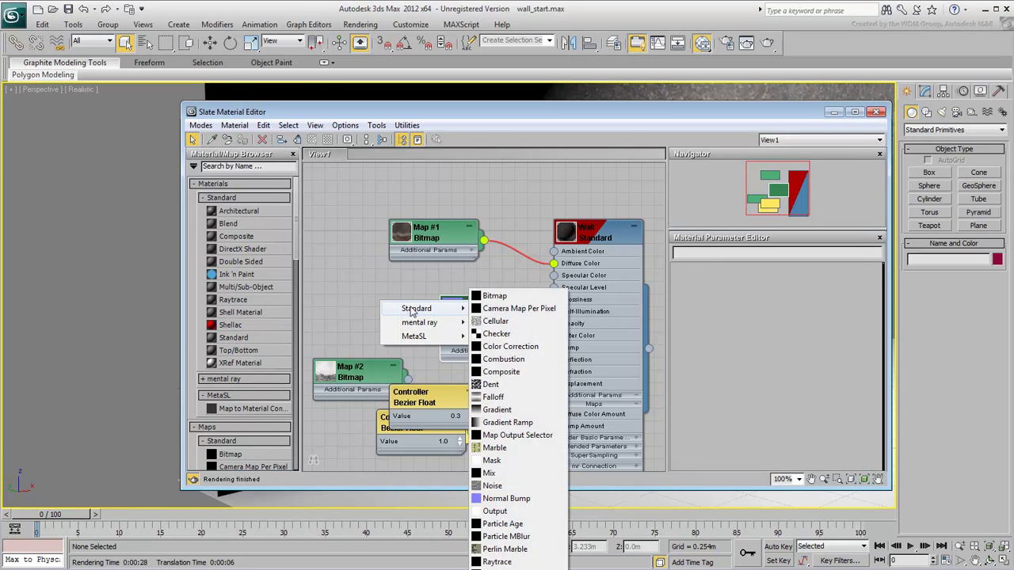
click(495, 295)
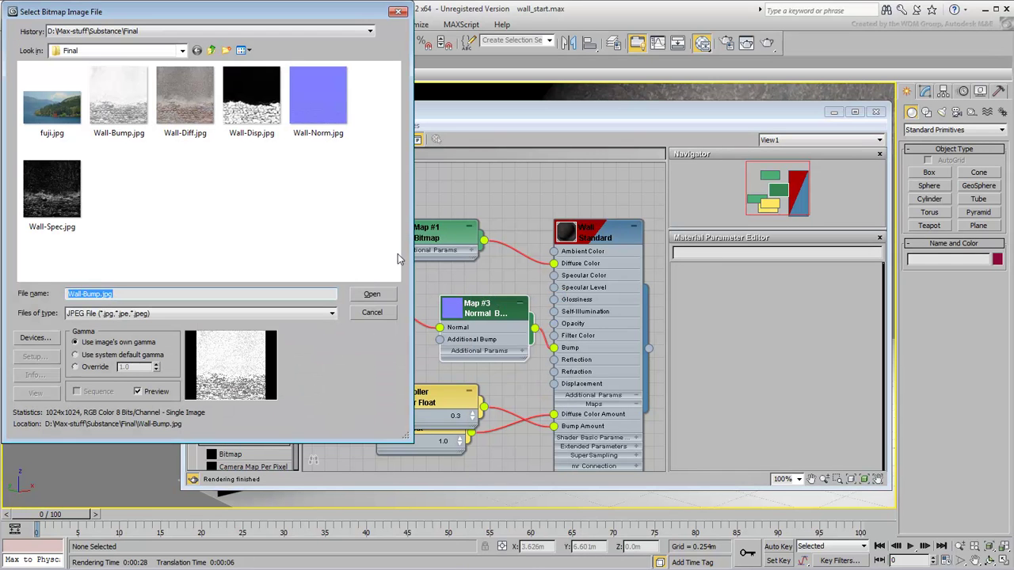
click(323, 120)
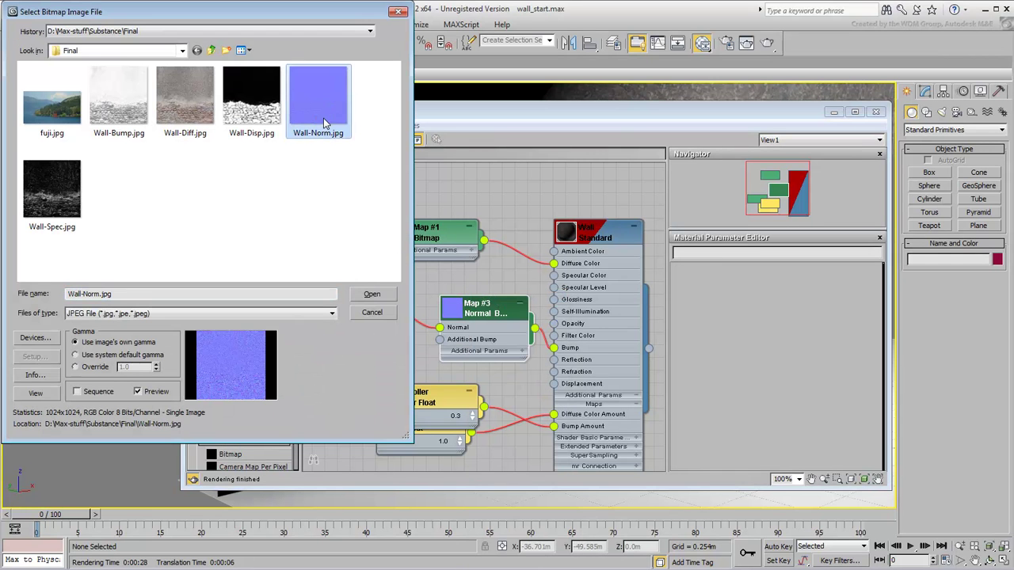
click(370, 296)
click(378, 301)
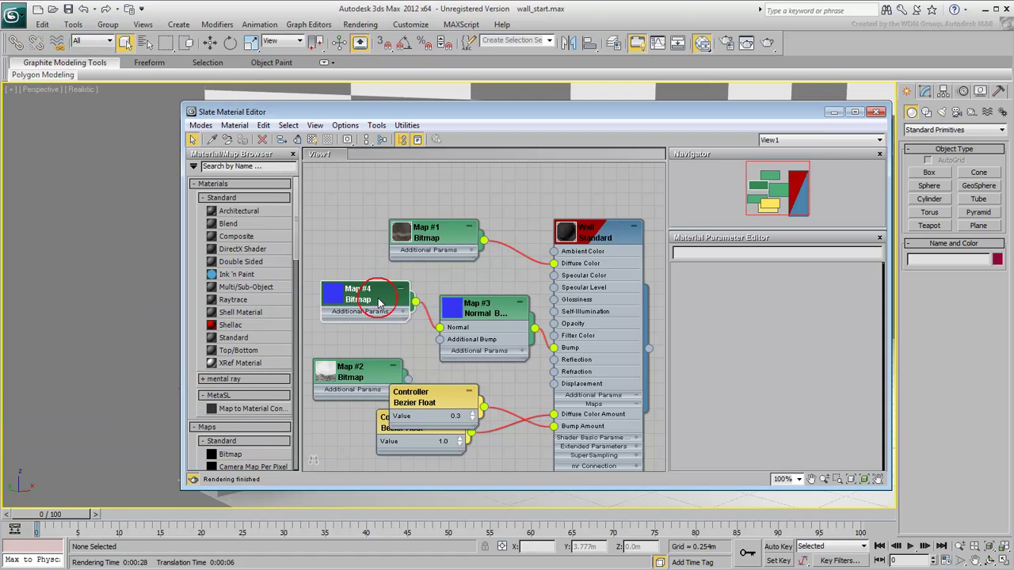
drag(350, 392, 443, 340)
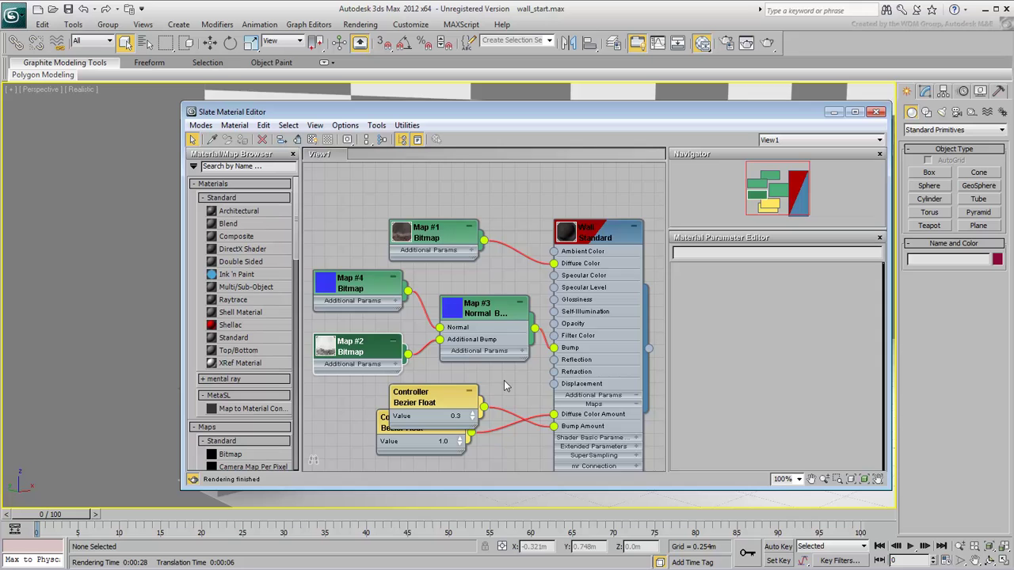
middle_drag(504, 380, 501, 307)
Step: Set the Bump Amount controller value to 0.1
drag(467, 337, 451, 431)
click(452, 437)
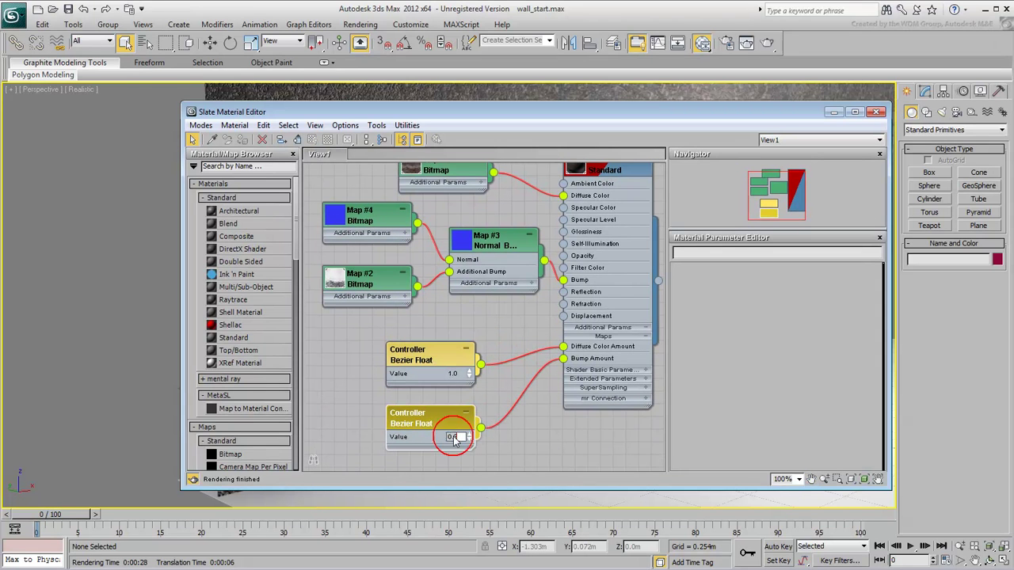
text(0.1)
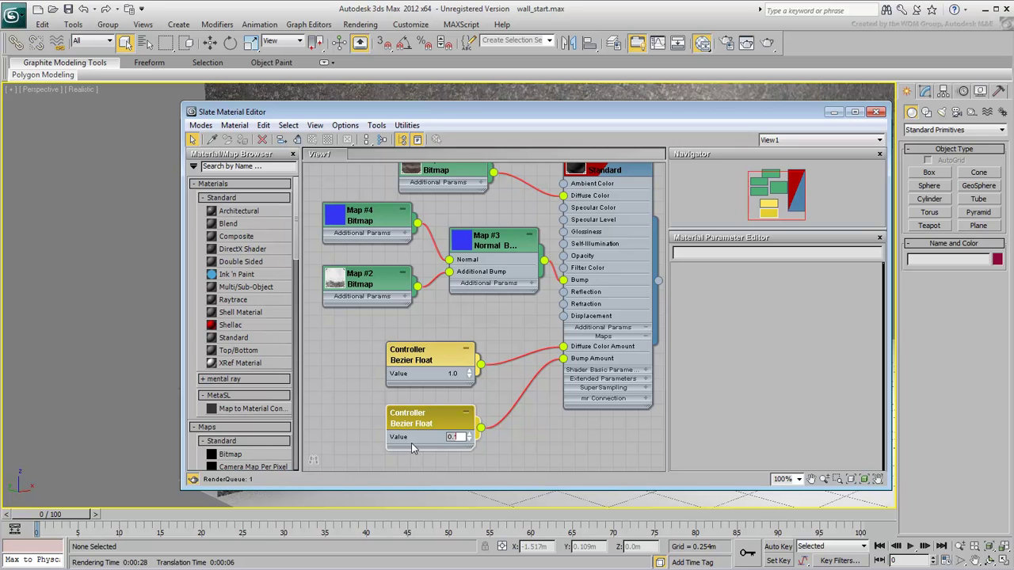
click(509, 436)
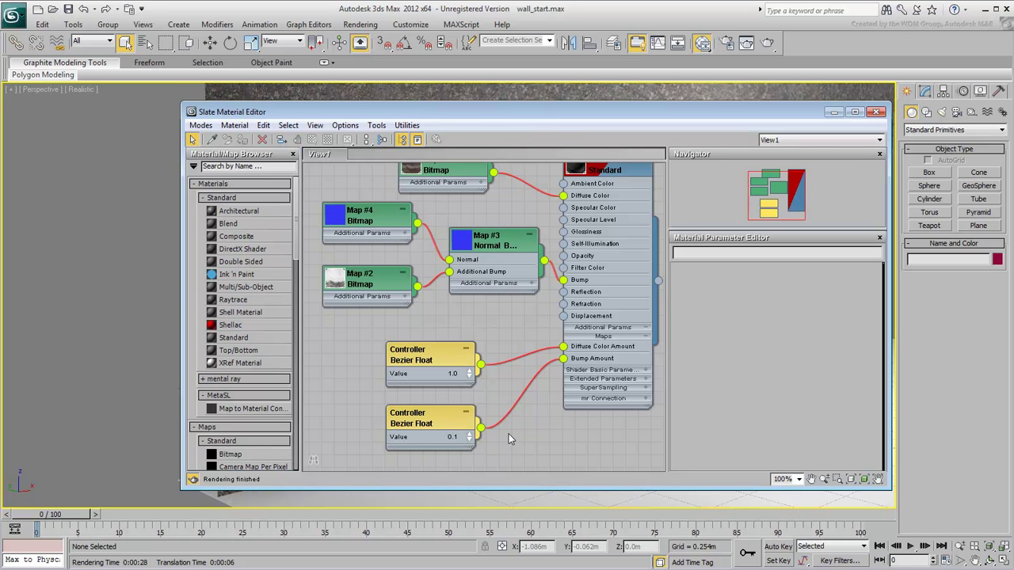
Step: Check the Normal Bump's normal and additional bump strengths, keep them, and render the wall
double_click(496, 246)
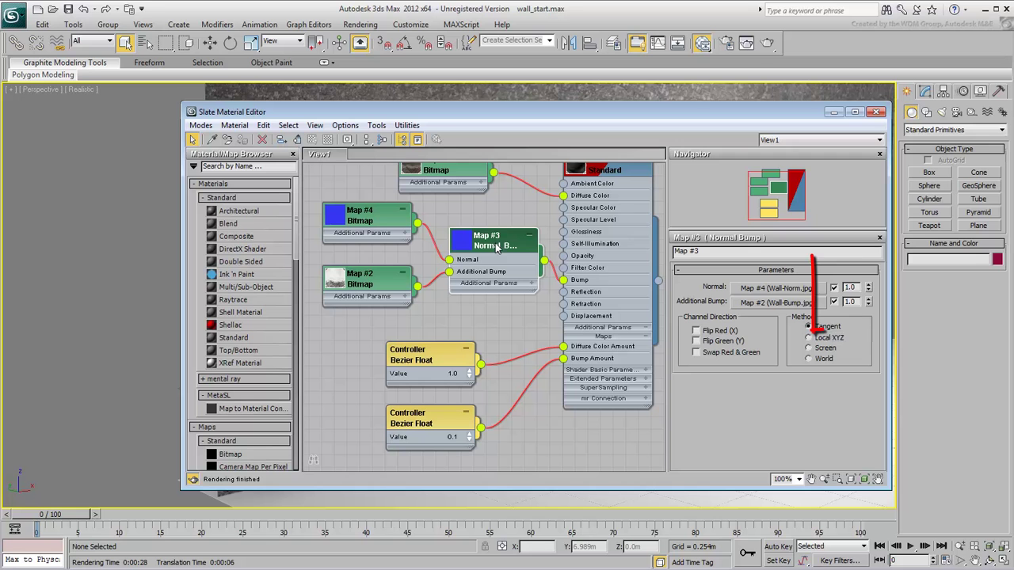
double_click(847, 287)
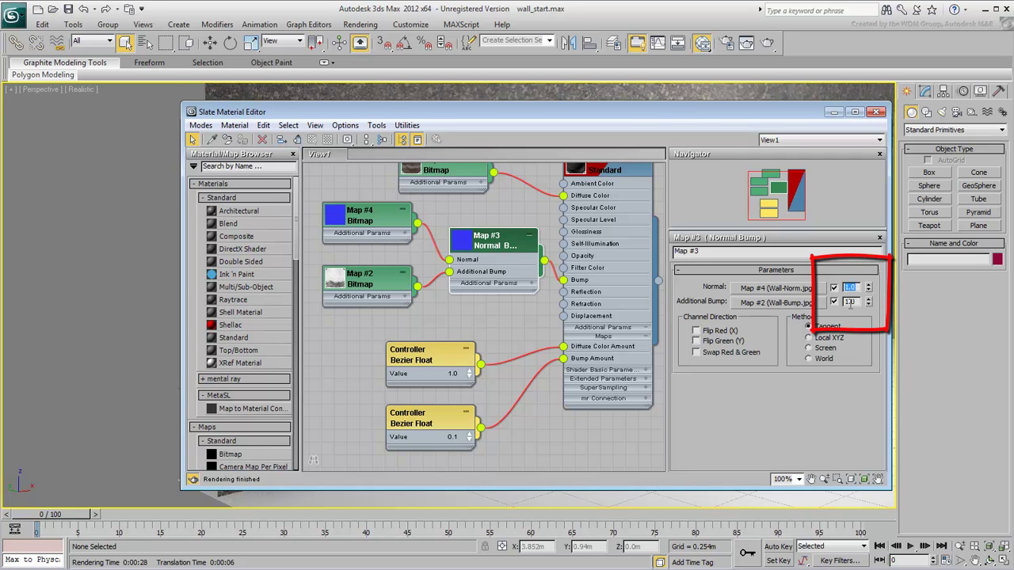
double_click(849, 301)
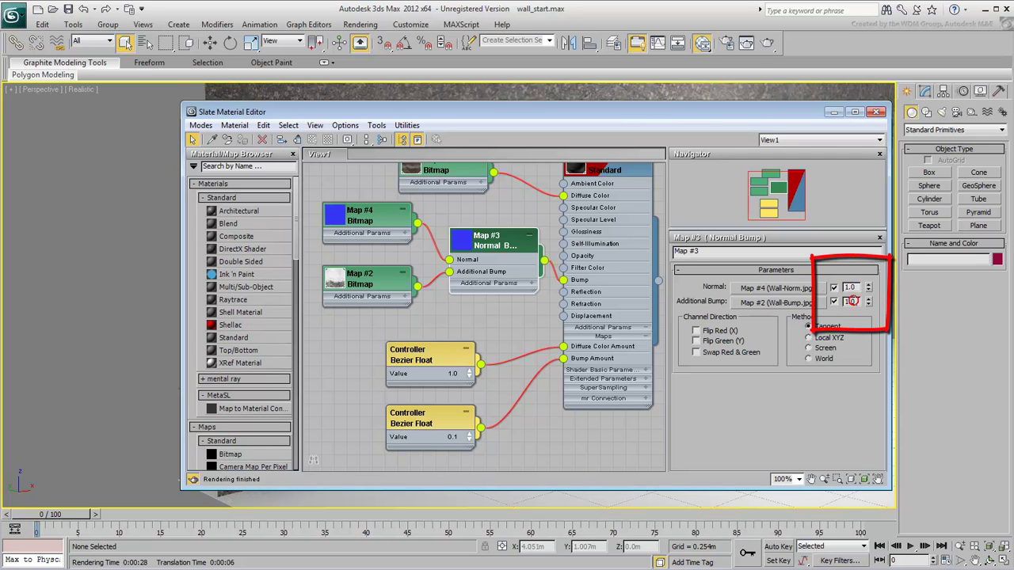
click(602, 447)
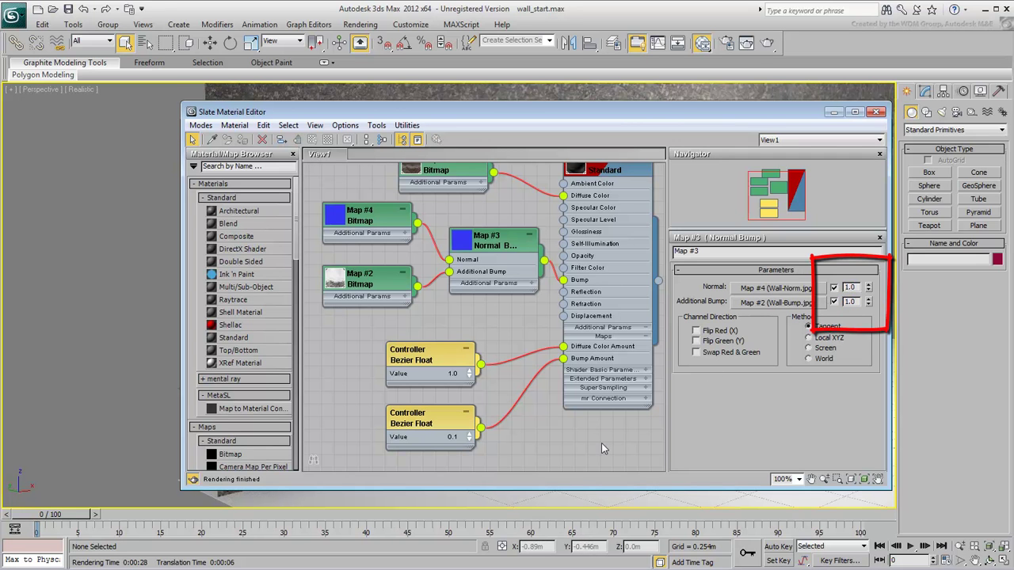
click(767, 43)
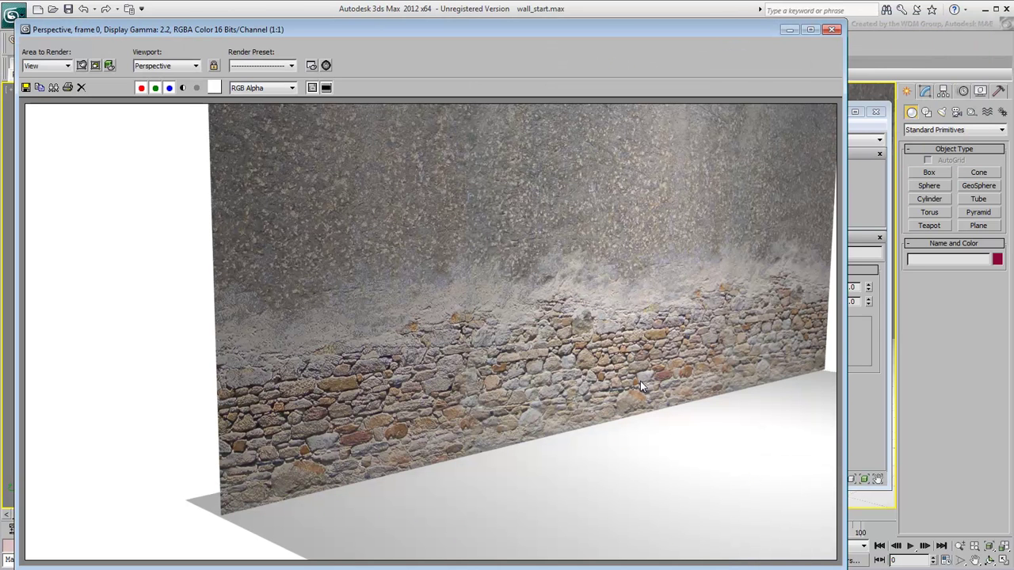
Step: Move both amount controller nodes lower in the graph to make room
click(832, 30)
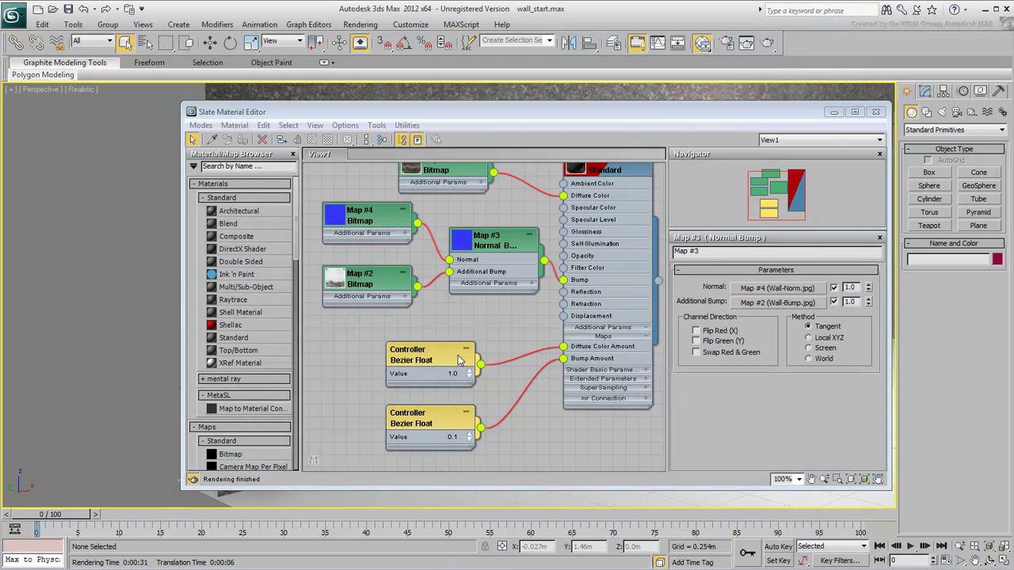
middle_drag(464, 332, 468, 299)
drag(514, 262, 396, 411)
drag(447, 372, 447, 410)
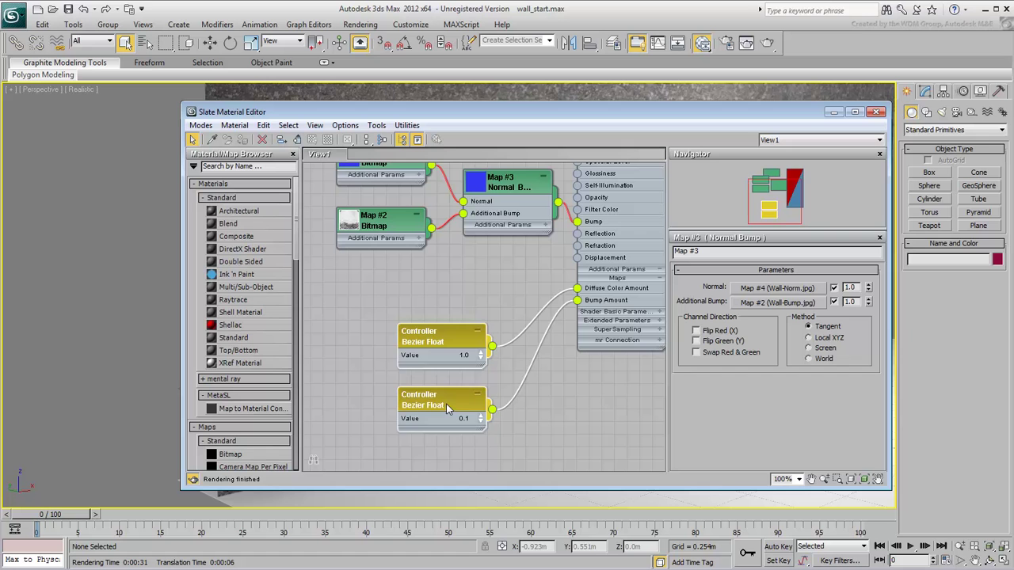
click(519, 283)
Step: Connect a Bitmap loading Wall-Disp.jpg (Map #5) to the Wall material's Displacement
drag(577, 261, 473, 279)
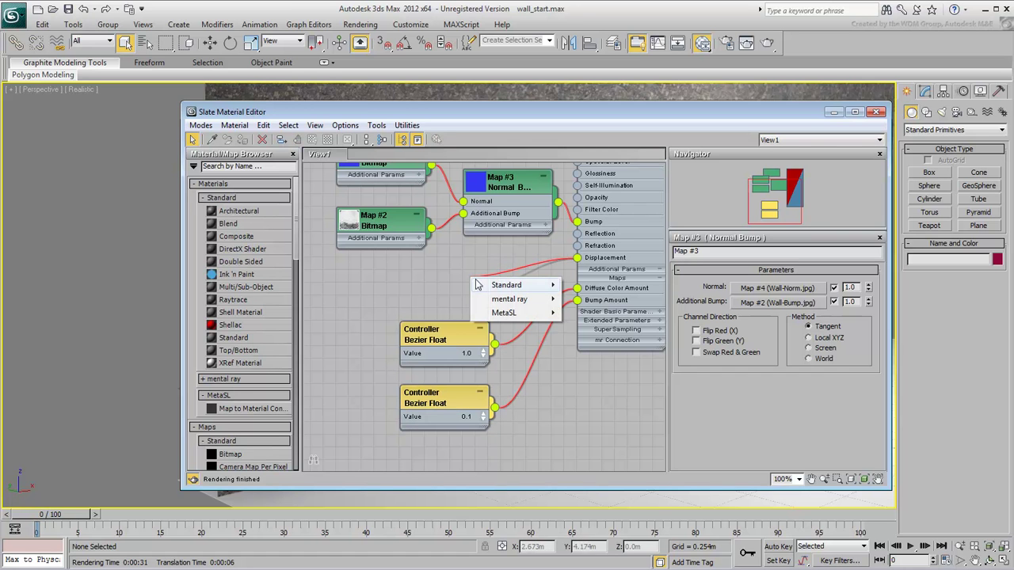
mouse_move(490, 283)
click(579, 286)
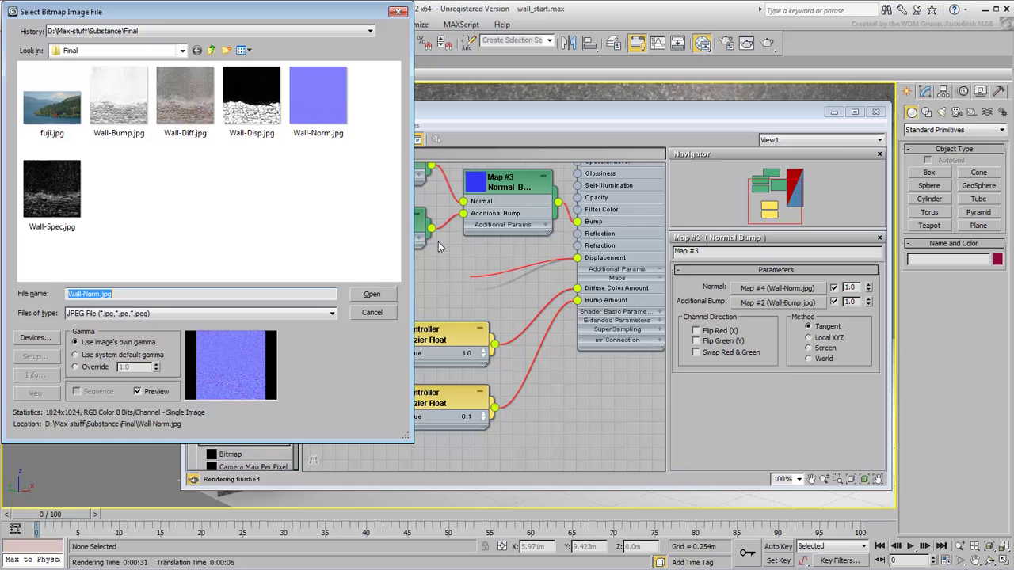
click(251, 99)
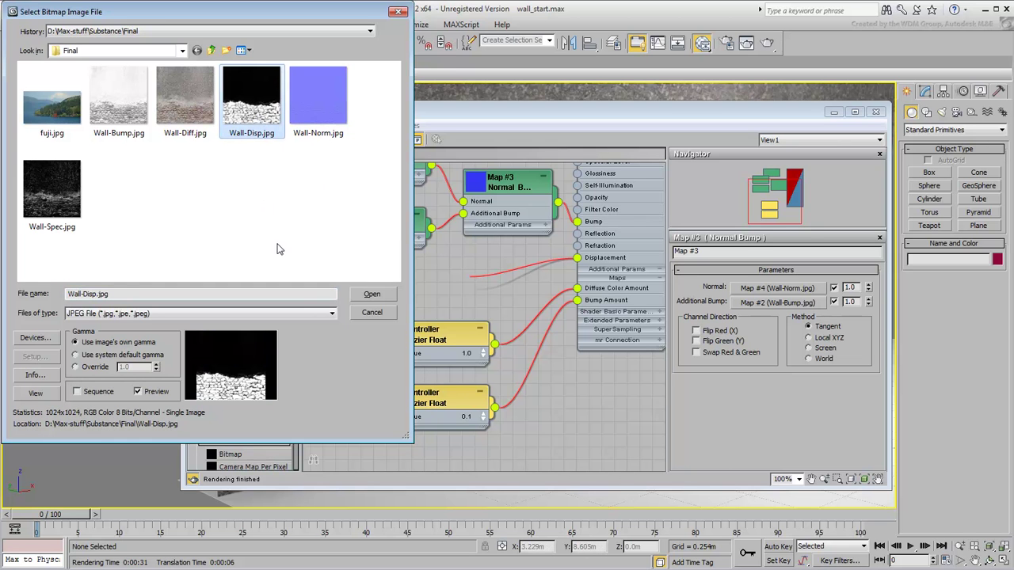
click(372, 295)
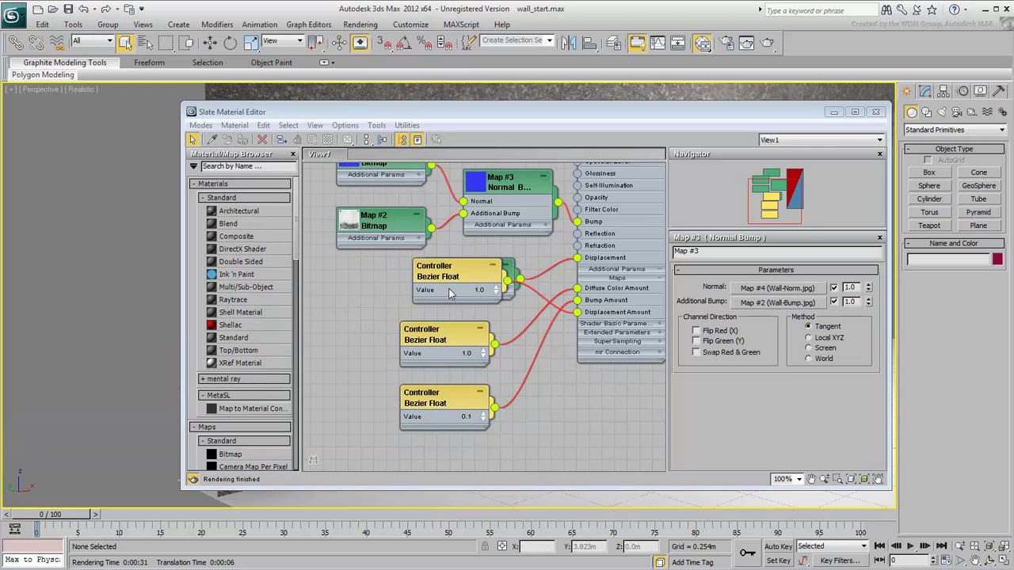
drag(475, 272, 452, 464)
drag(467, 270, 380, 283)
Step: Set the Displacement Amount to 0.05 and render the wall
scroll(474, 305, down, 3)
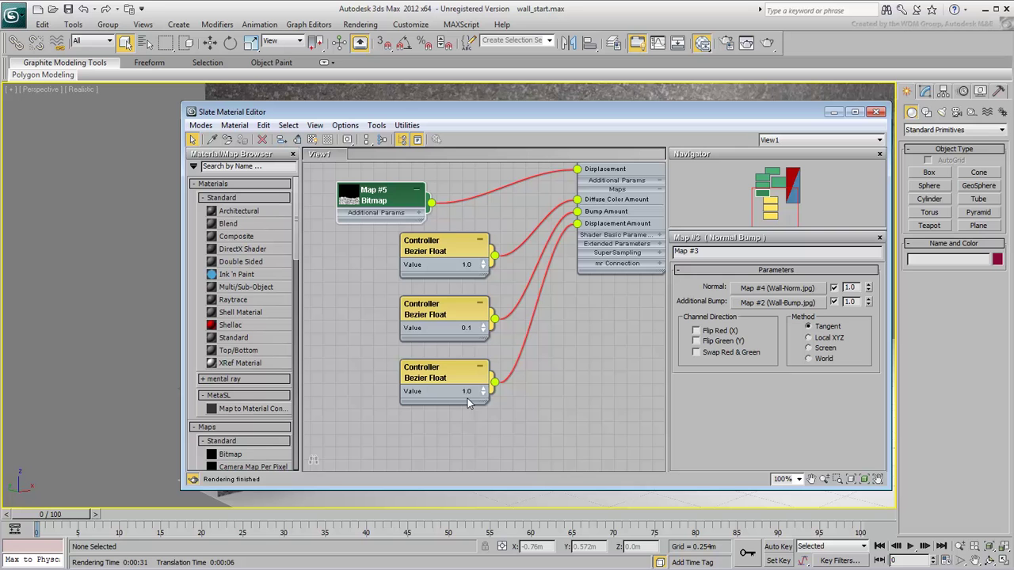
click(467, 391)
text(.05)
key(Return)
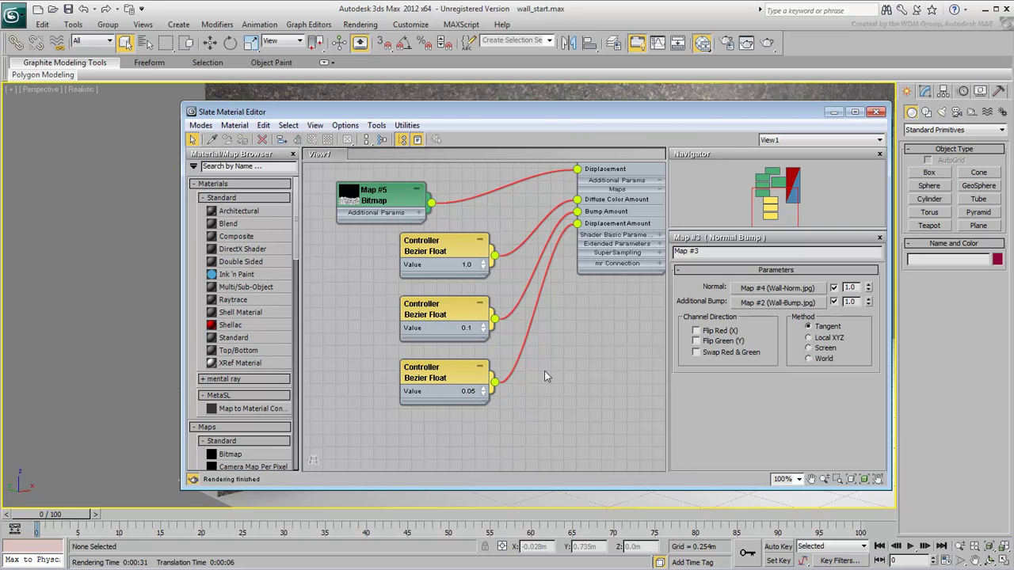
click(767, 42)
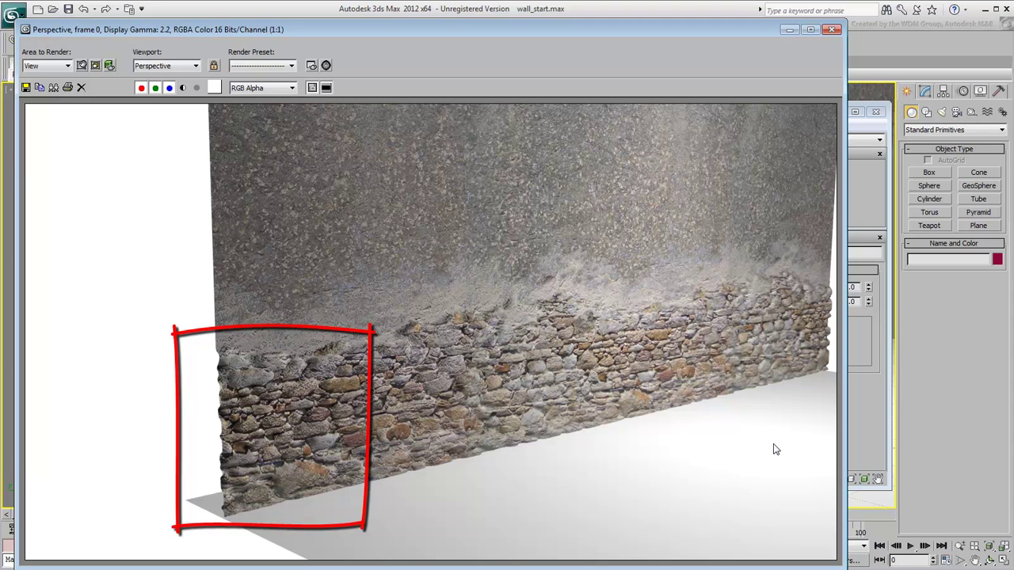
Step: Rearrange the node graph to bring the Wall material's inputs into view
click(831, 29)
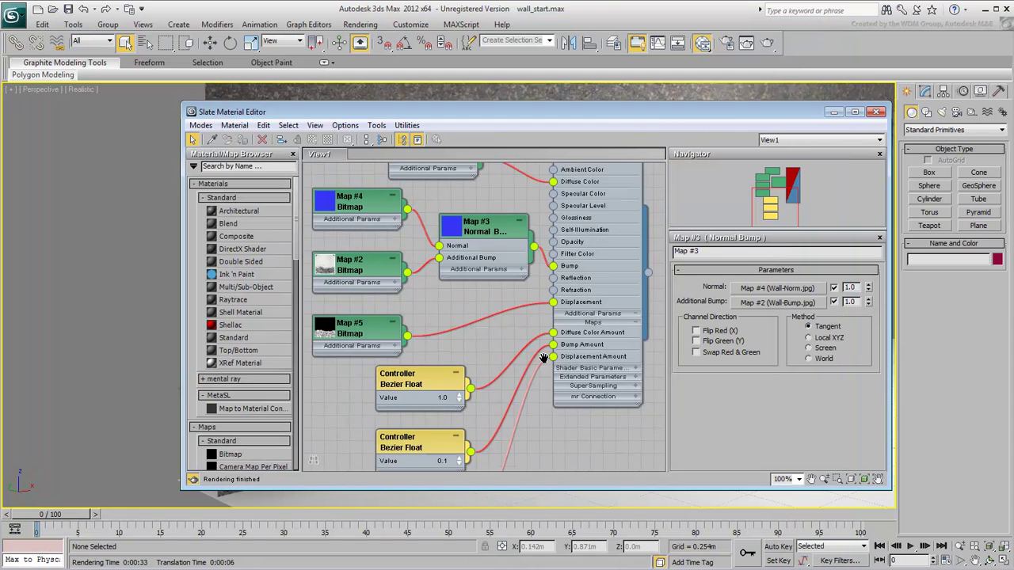
scroll(543, 358, down, 1)
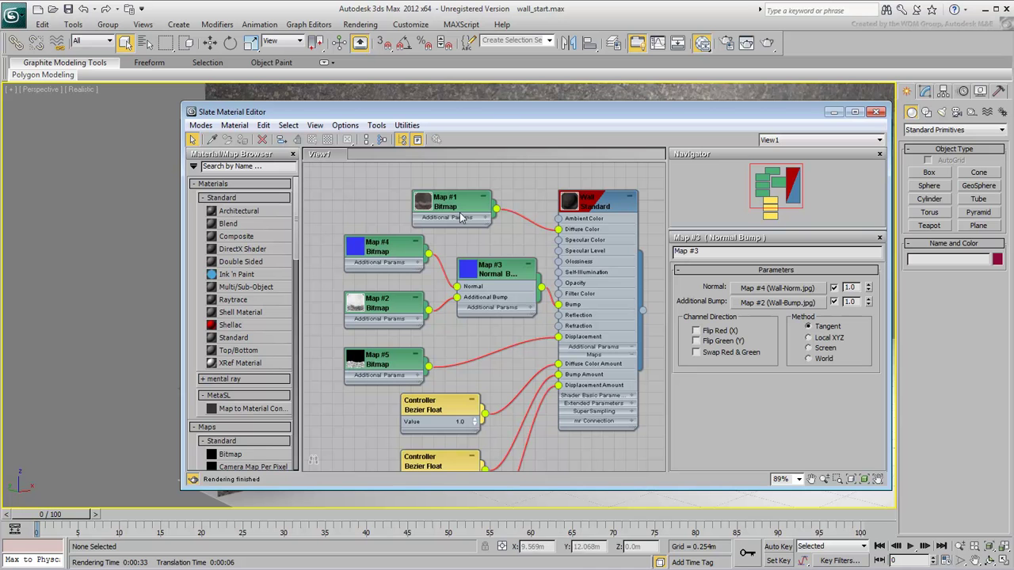
drag(451, 202, 403, 167)
middle_drag(403, 167, 495, 311)
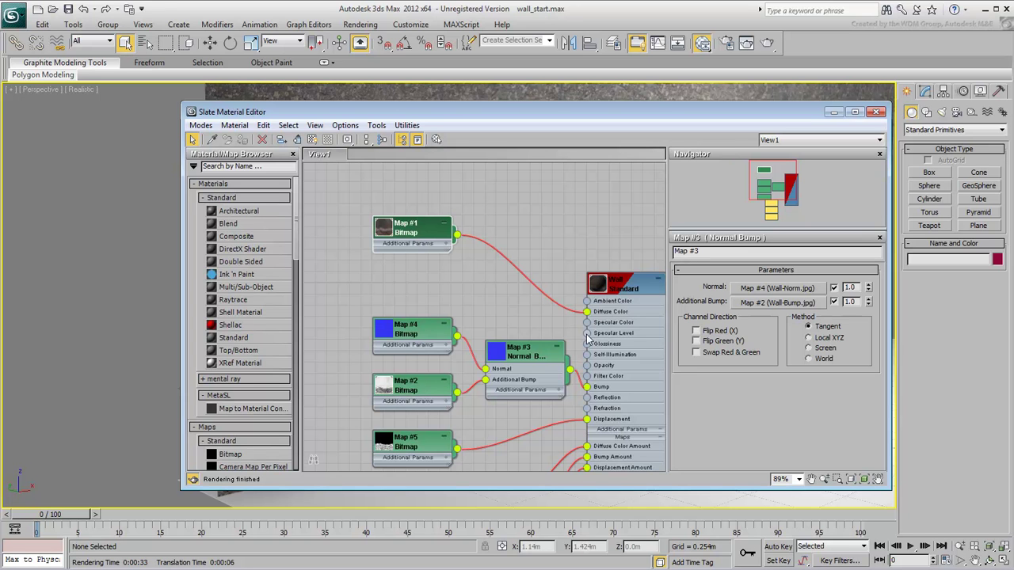
Step: Connect a Bitmap loading Wall-Spec.jpg (Map #6) to the Wall's Specular Level
drag(587, 335, 483, 291)
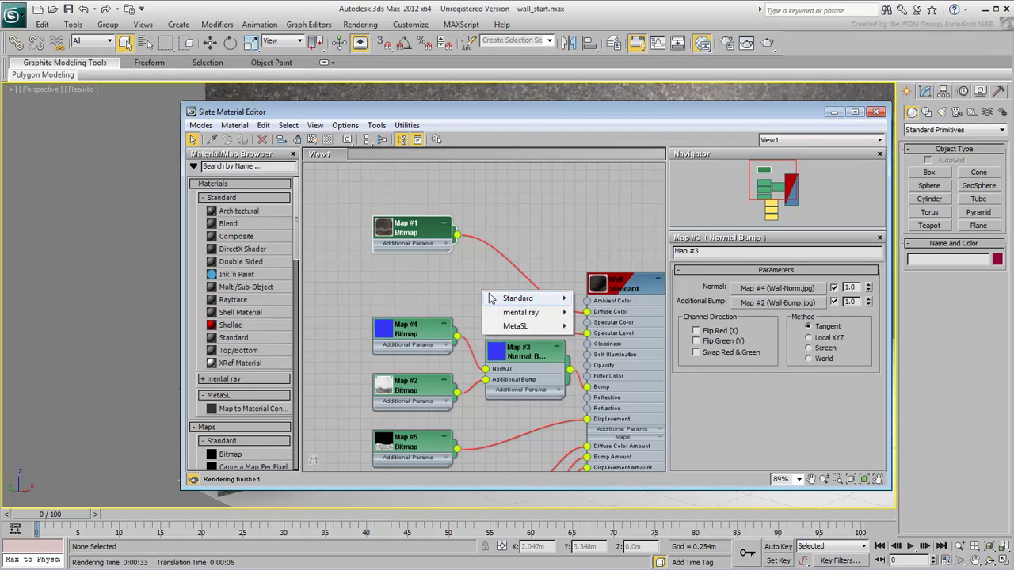
mouse_move(519, 301)
click(590, 295)
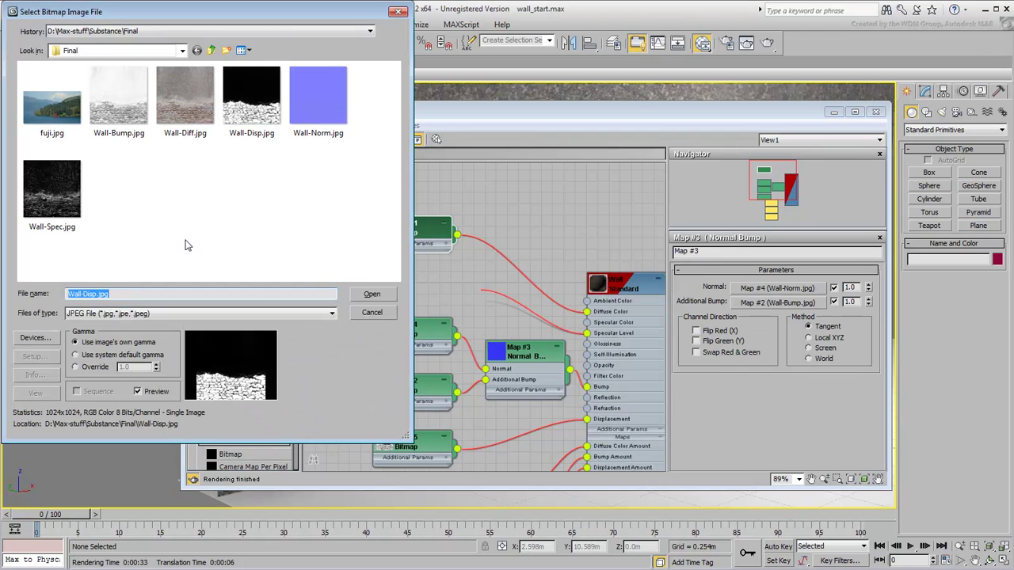
click(52, 190)
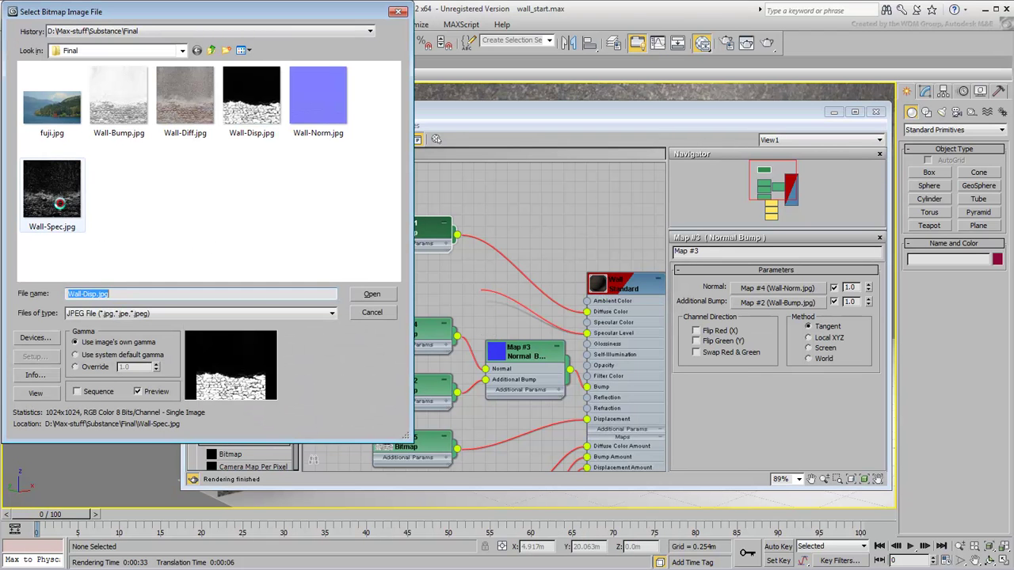
click(369, 294)
drag(492, 295, 423, 294)
Step: Move the specular amount controller to the bottom and render the wall
middle_drag(486, 355, 478, 126)
drag(469, 206, 456, 420)
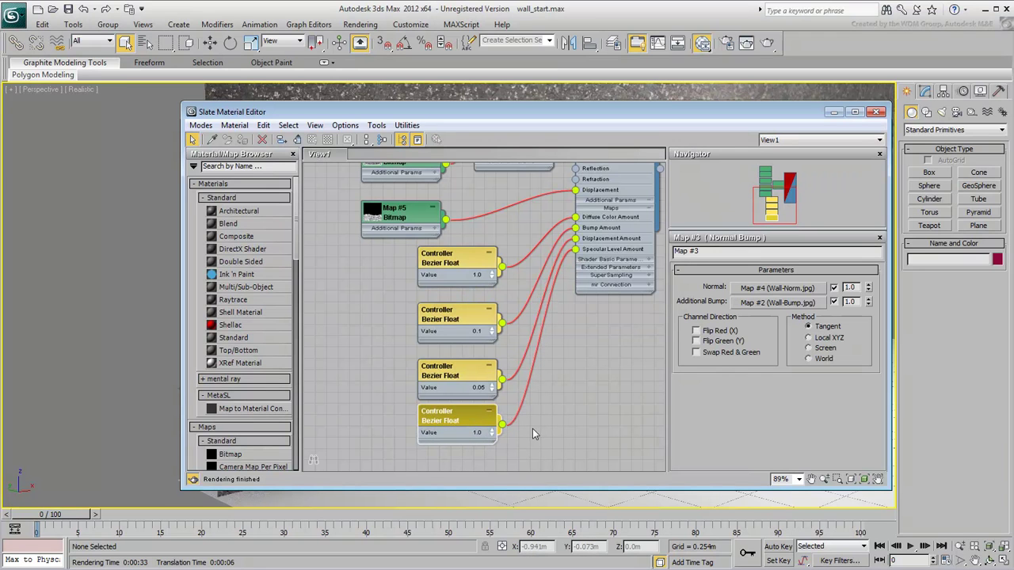
click(766, 43)
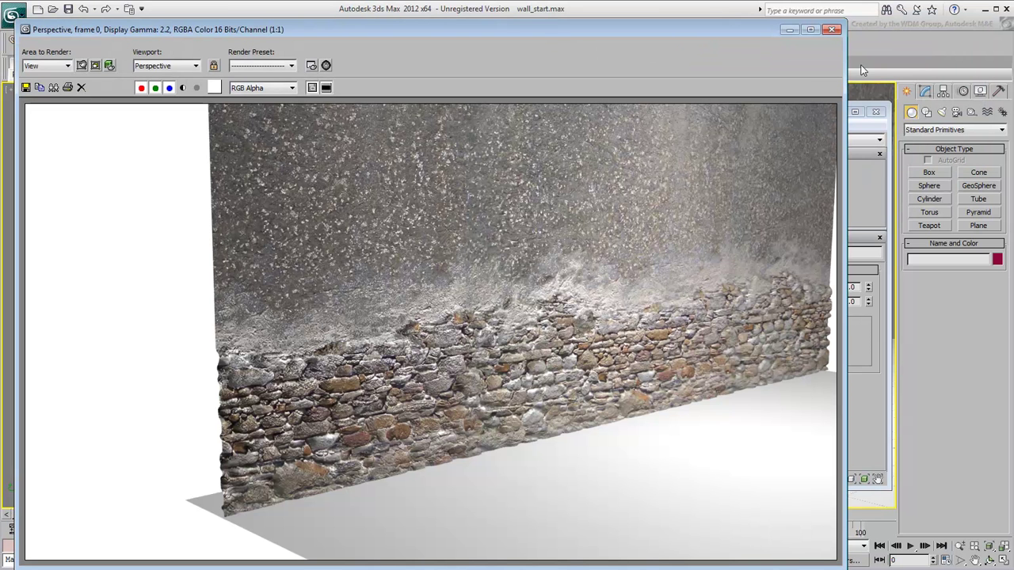
Step: Set the Specular Level Amount controller to 0.7
click(831, 30)
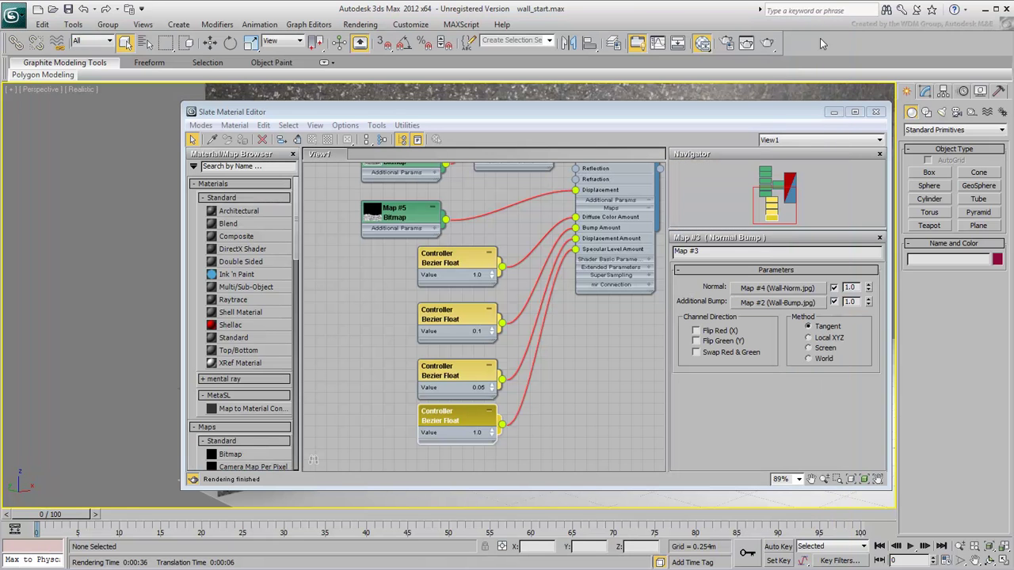
double_click(477, 433)
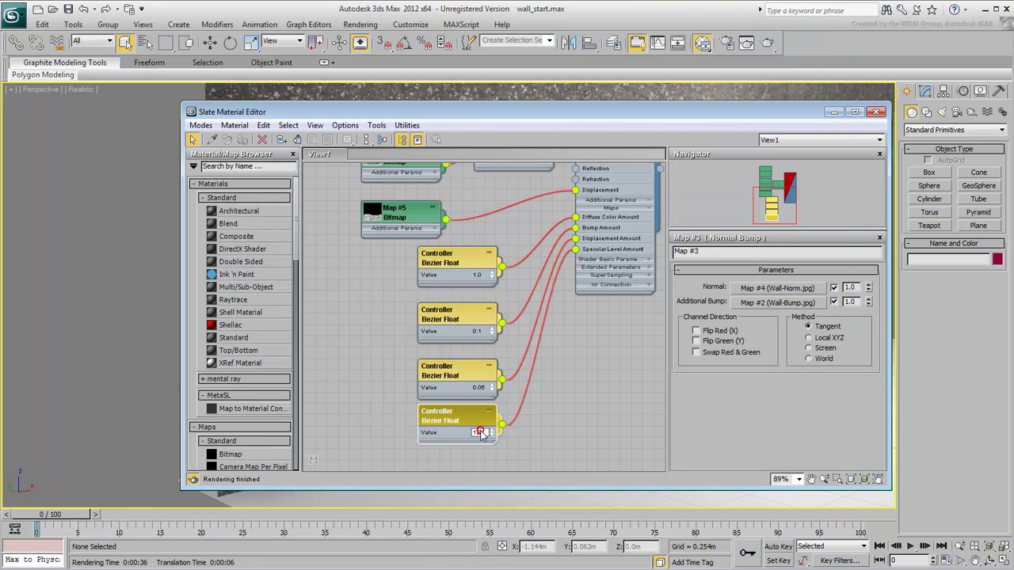
text(0.7)
click(555, 415)
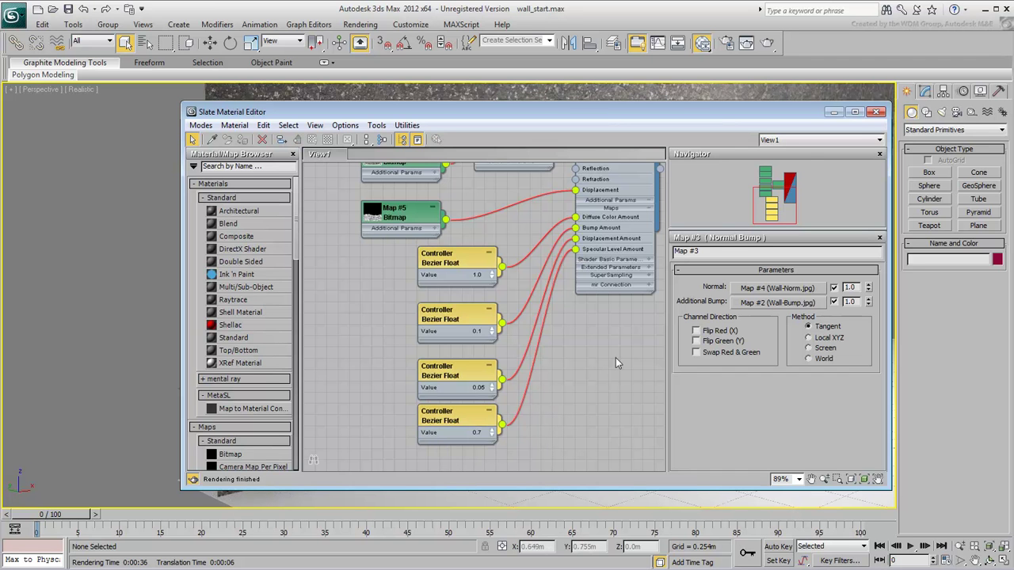
Step: Close the Slate Material Editor and render the stone wall with reduced specular
click(876, 111)
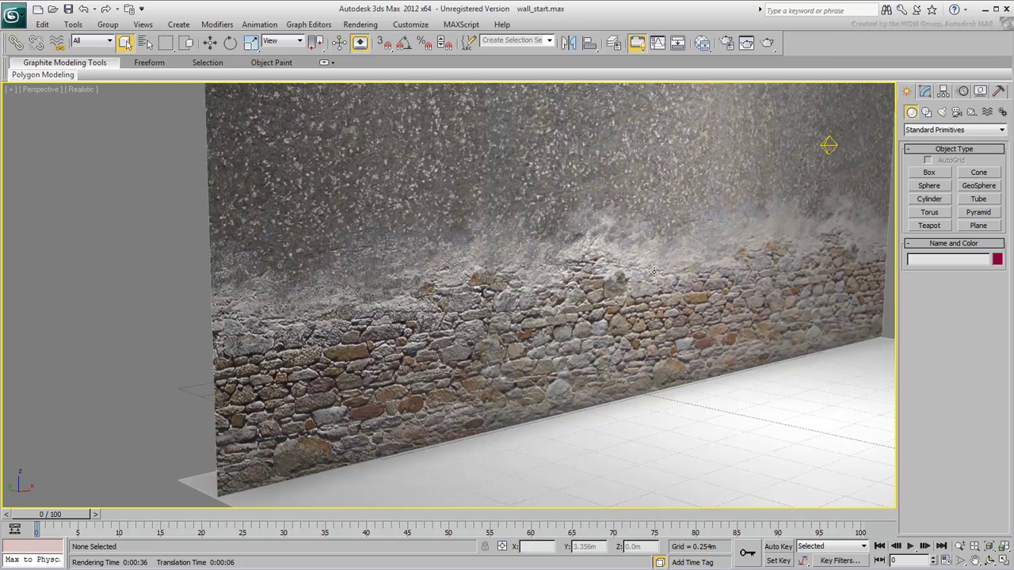
click(767, 44)
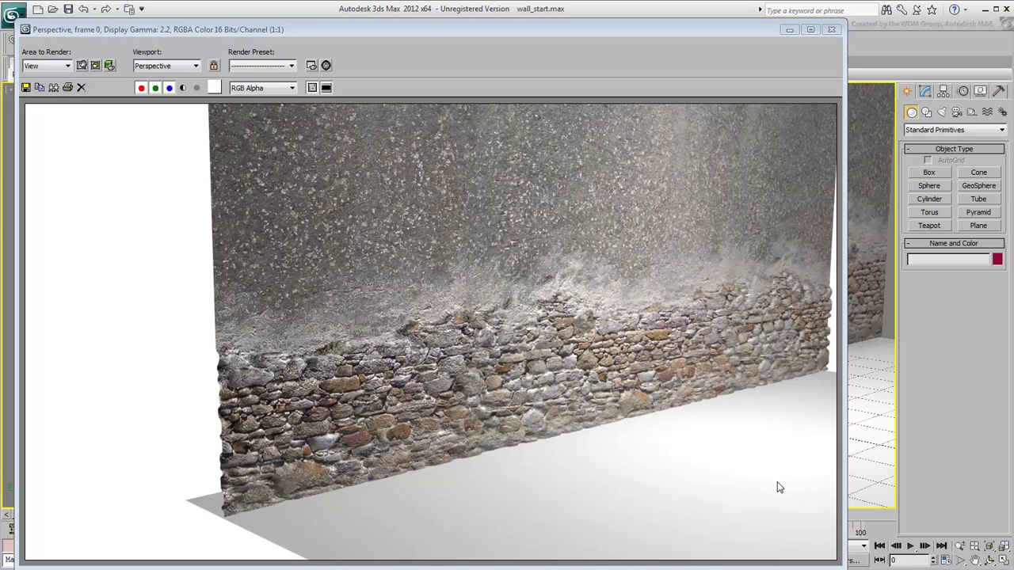
click(830, 29)
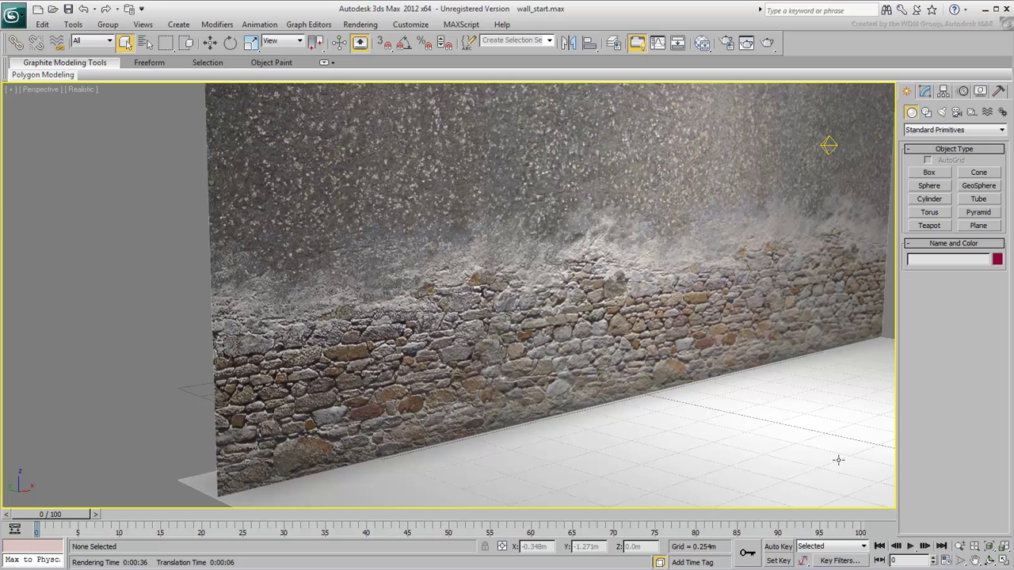